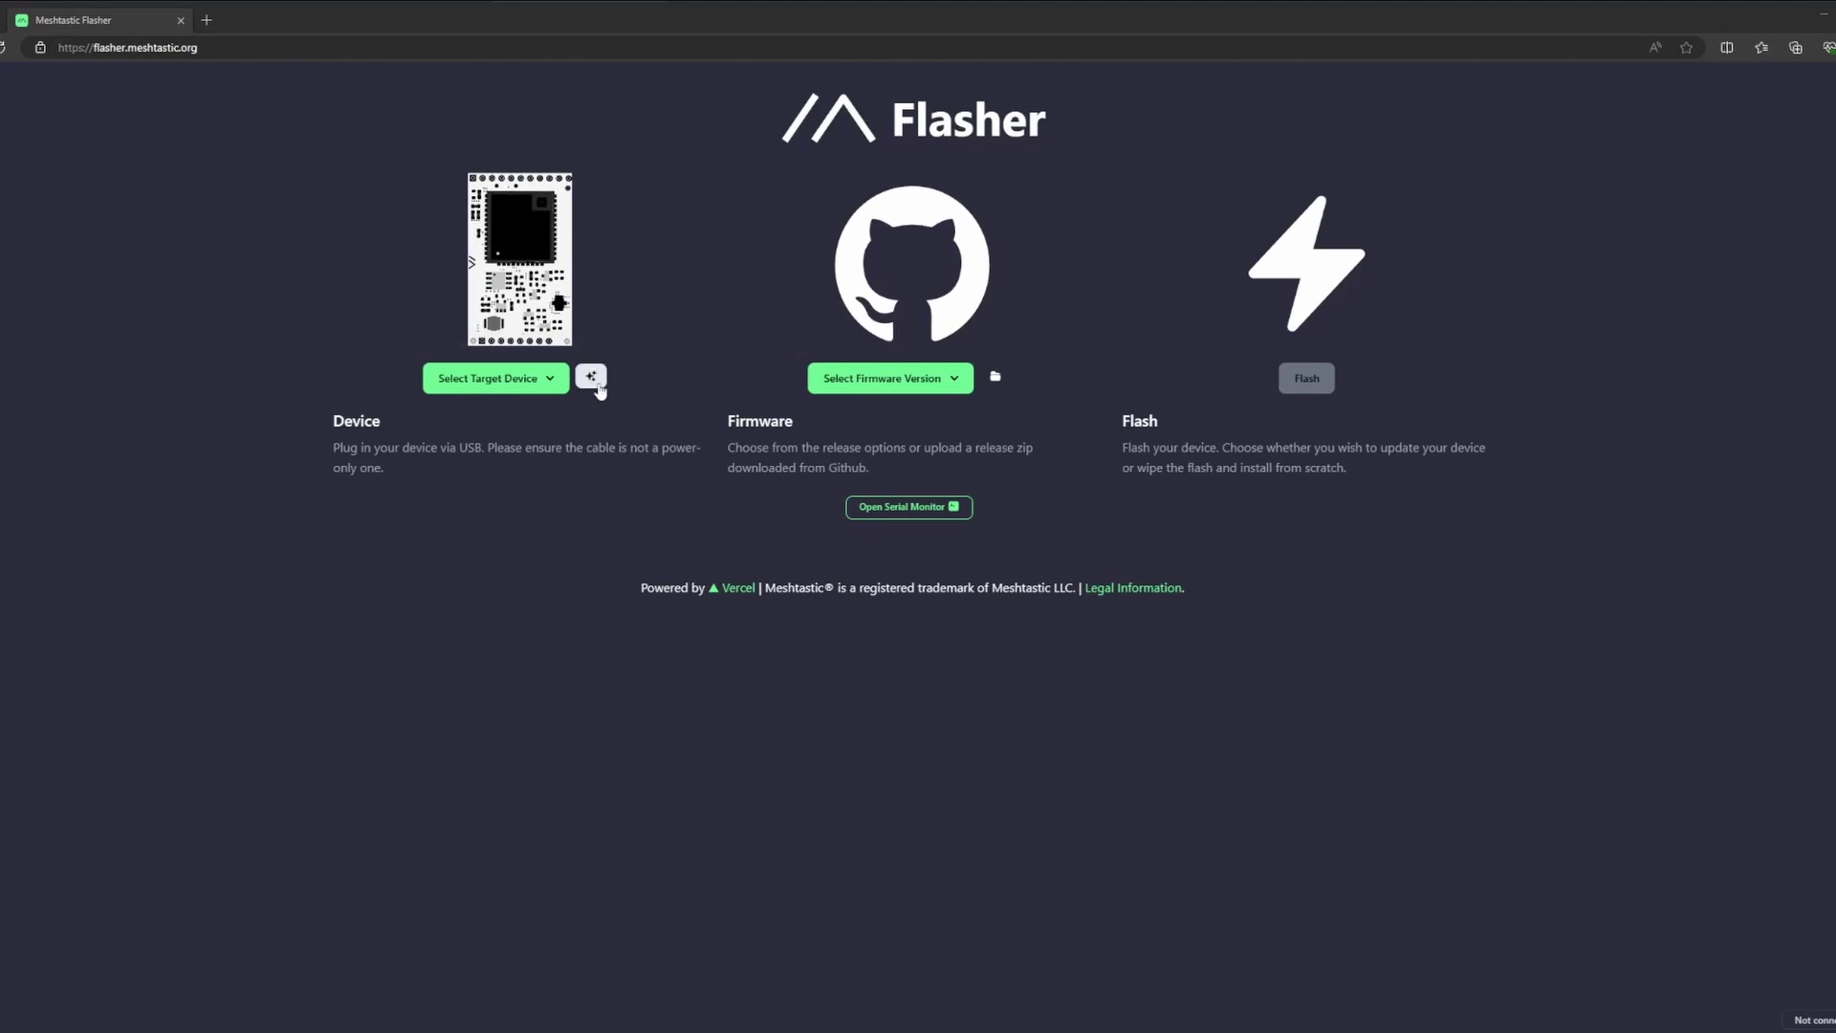
Step: Pick Heltec V3 as the target device and firmware 2.2.23.5672e68 Beta
left_click(550, 384)
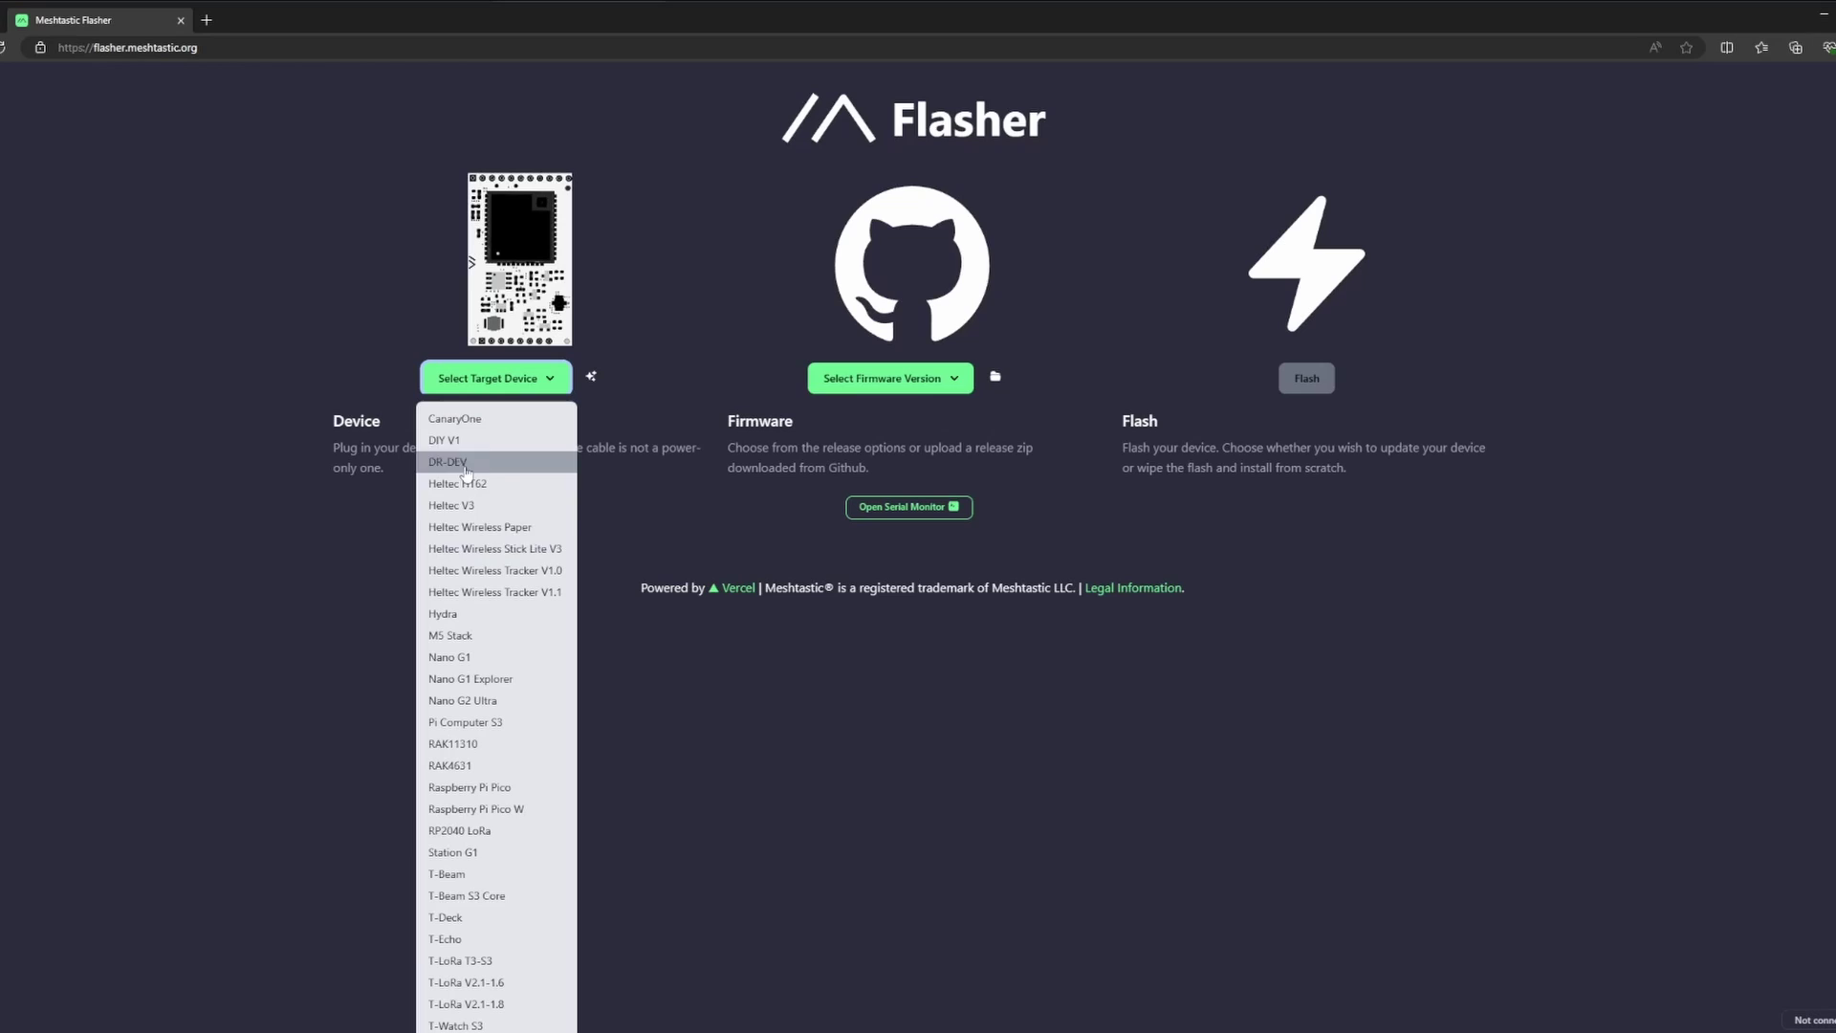
left_click(482, 507)
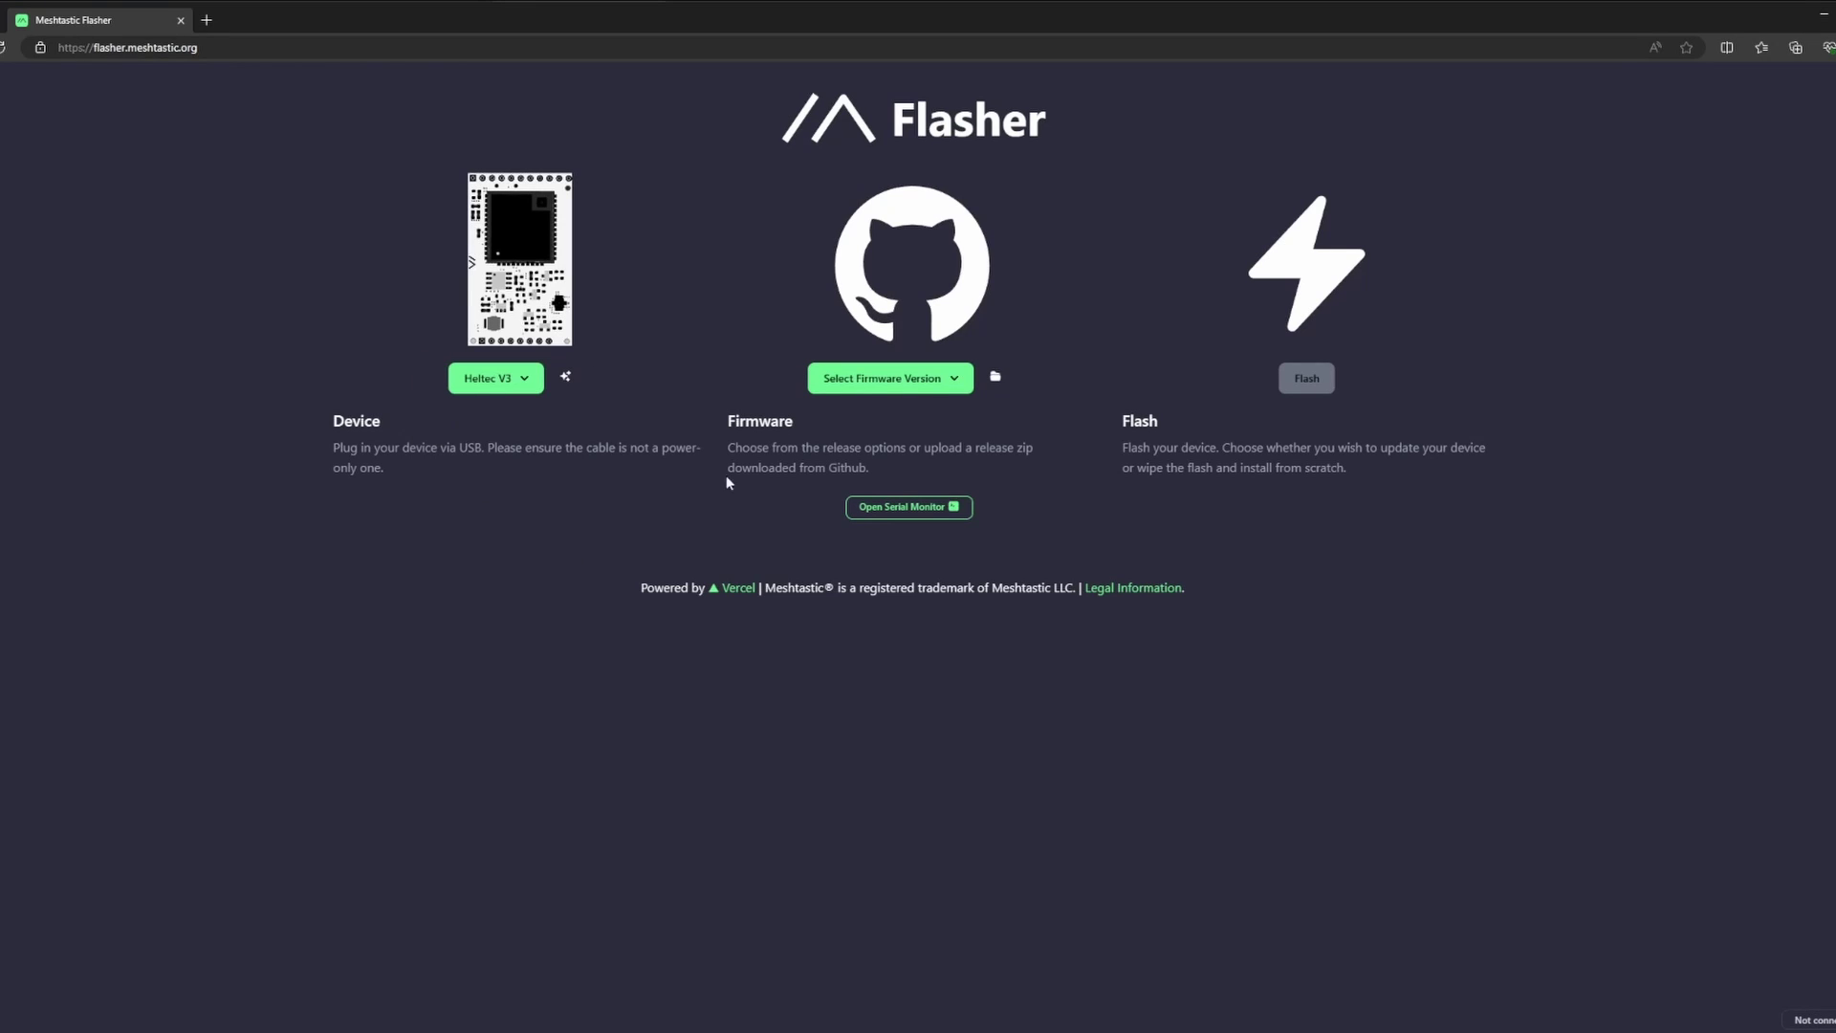
left_click(944, 381)
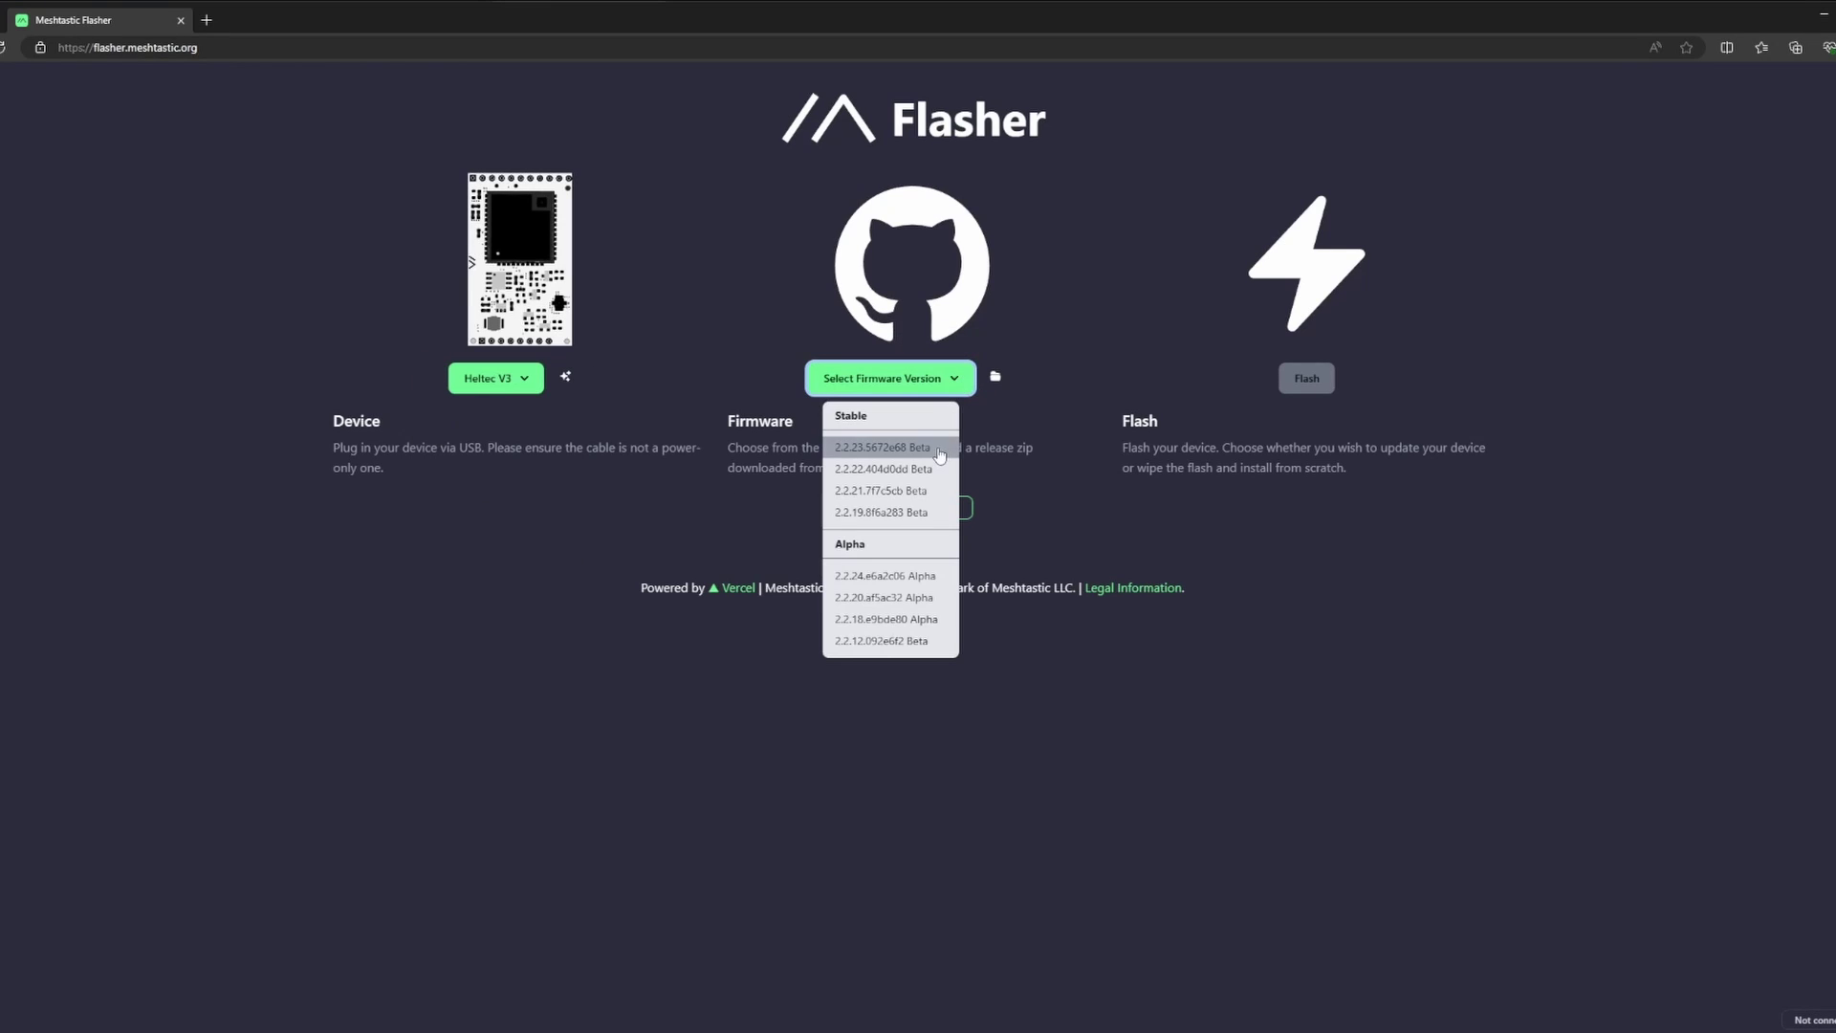
left_click(937, 447)
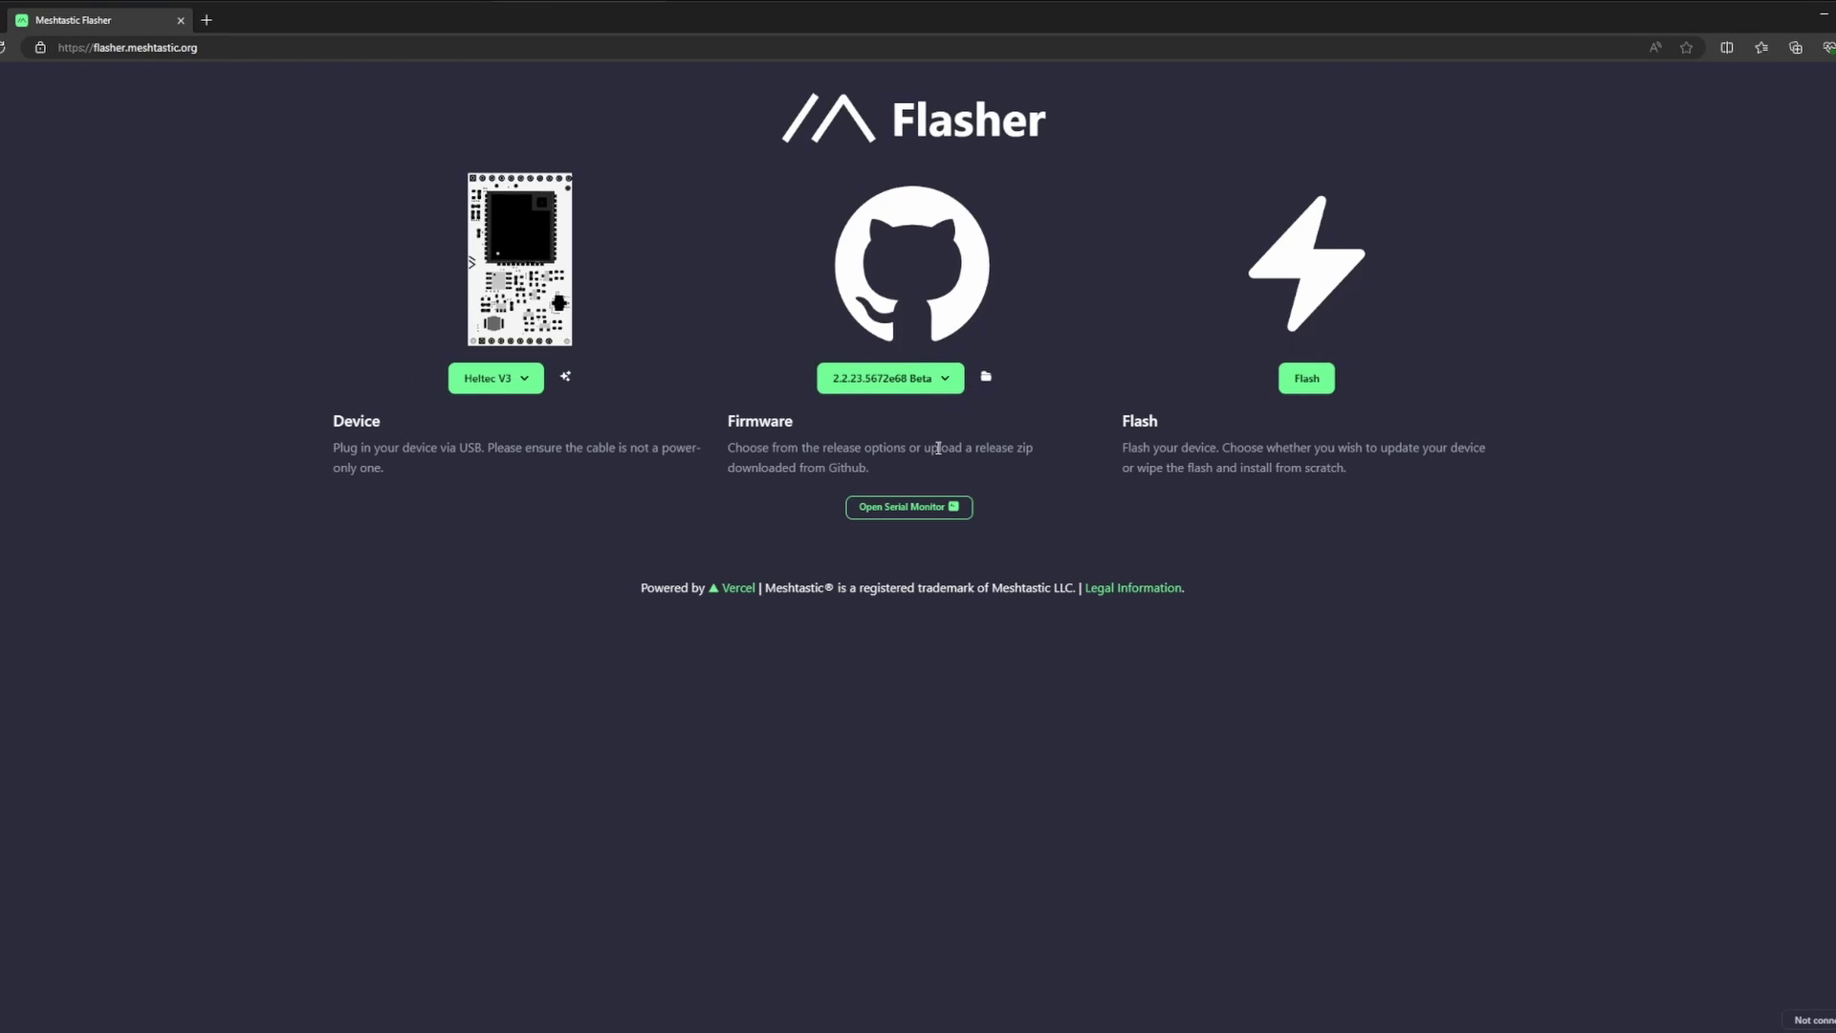
Step: Full-erase and install the firmware over the CP2102 serial port, then start pairing with Meshtastic_7e08
left_click(1323, 381)
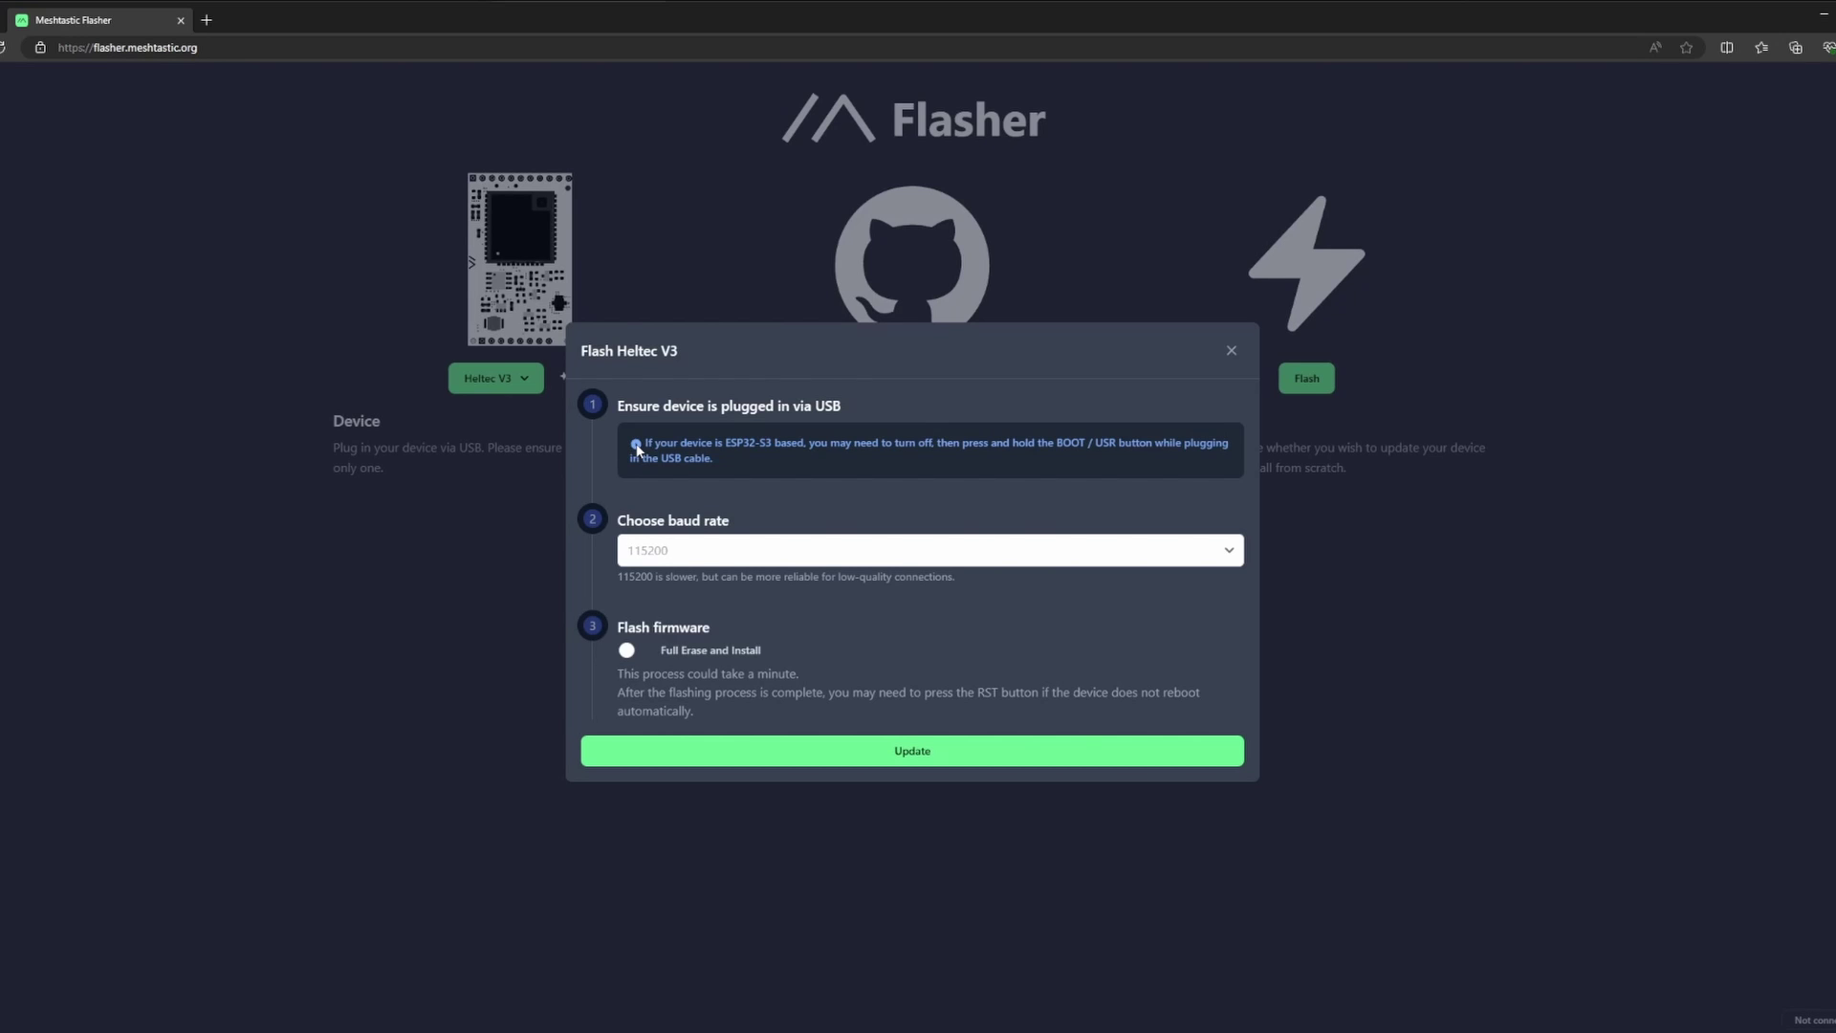
left_click(629, 655)
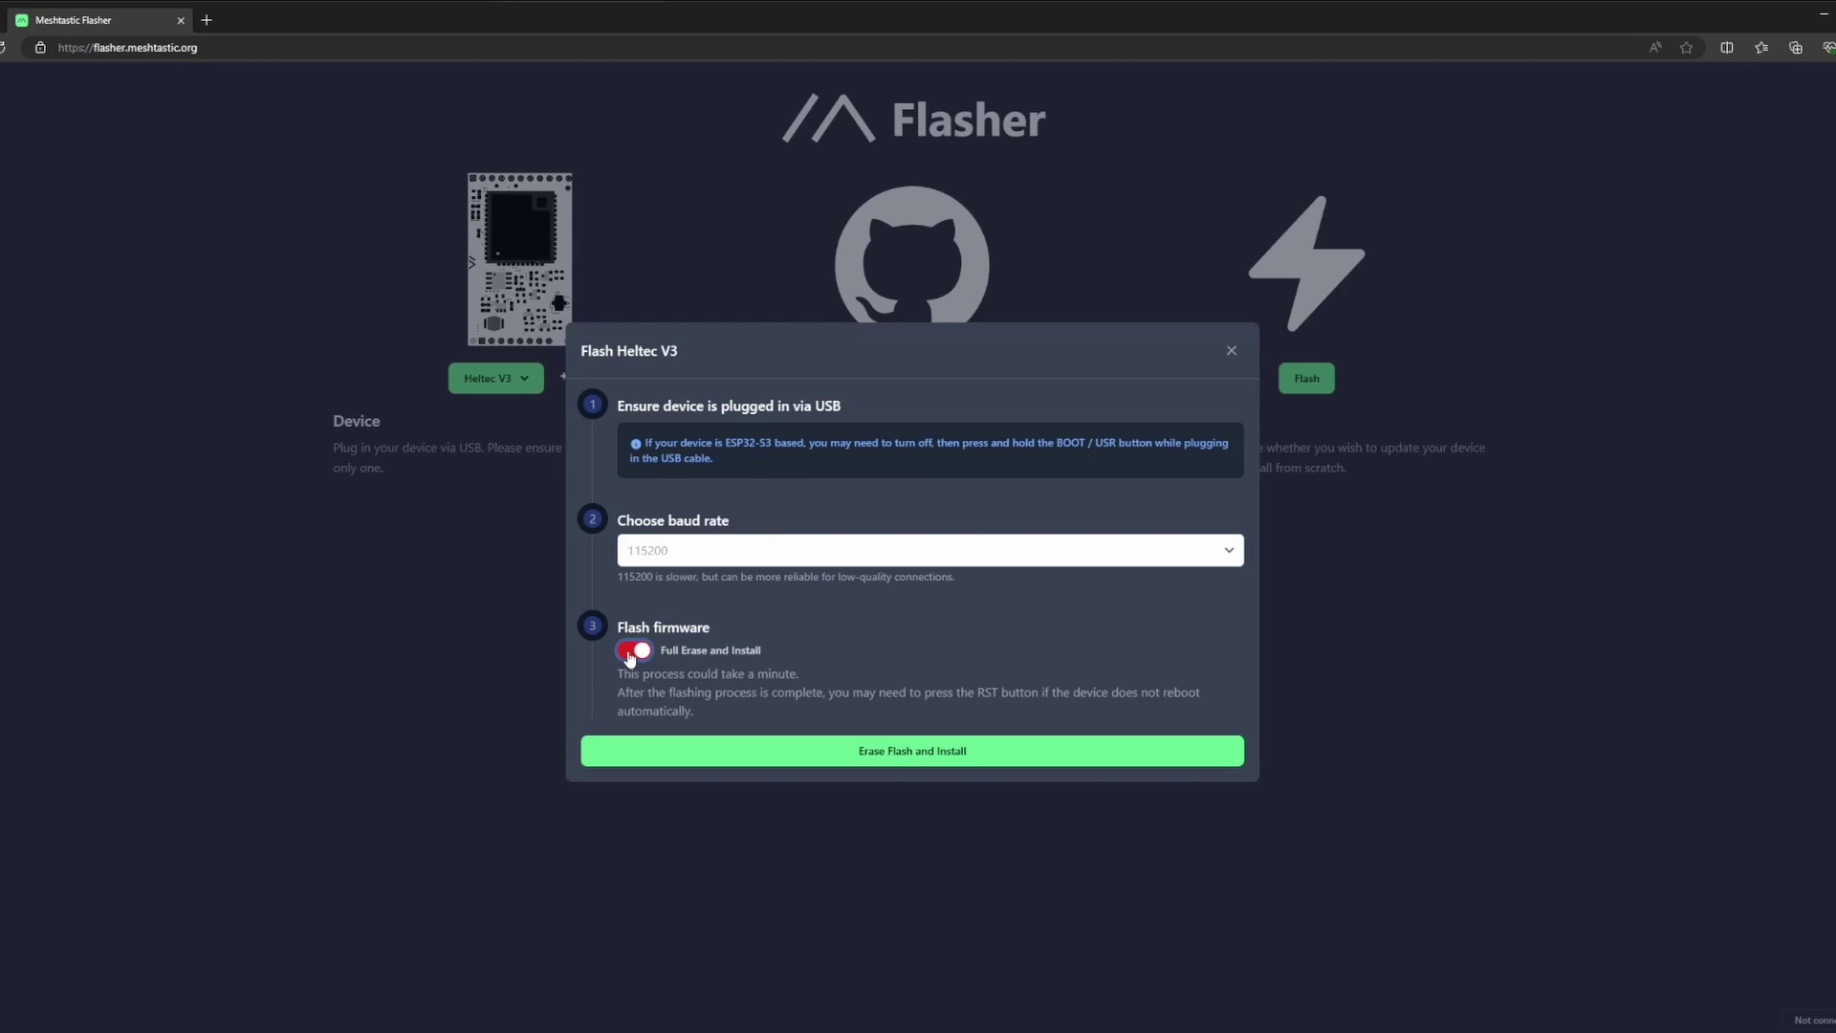
left_click(883, 762)
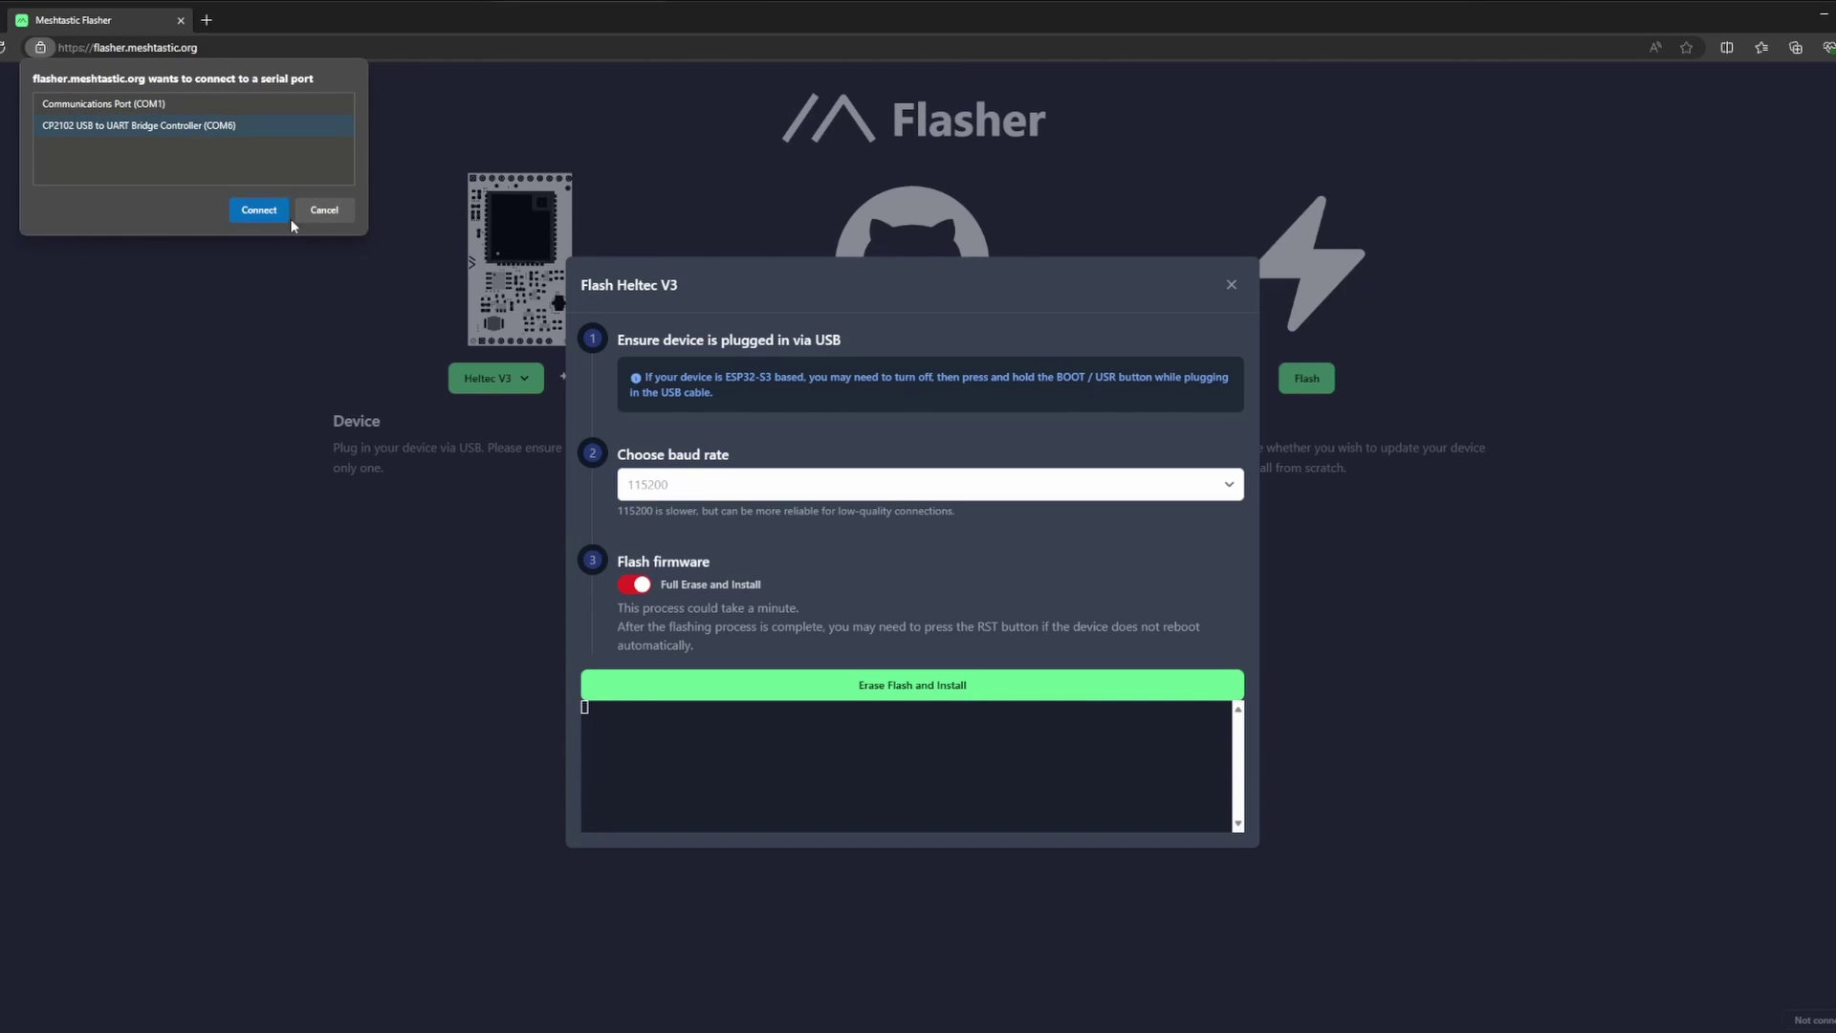
left_click(275, 211)
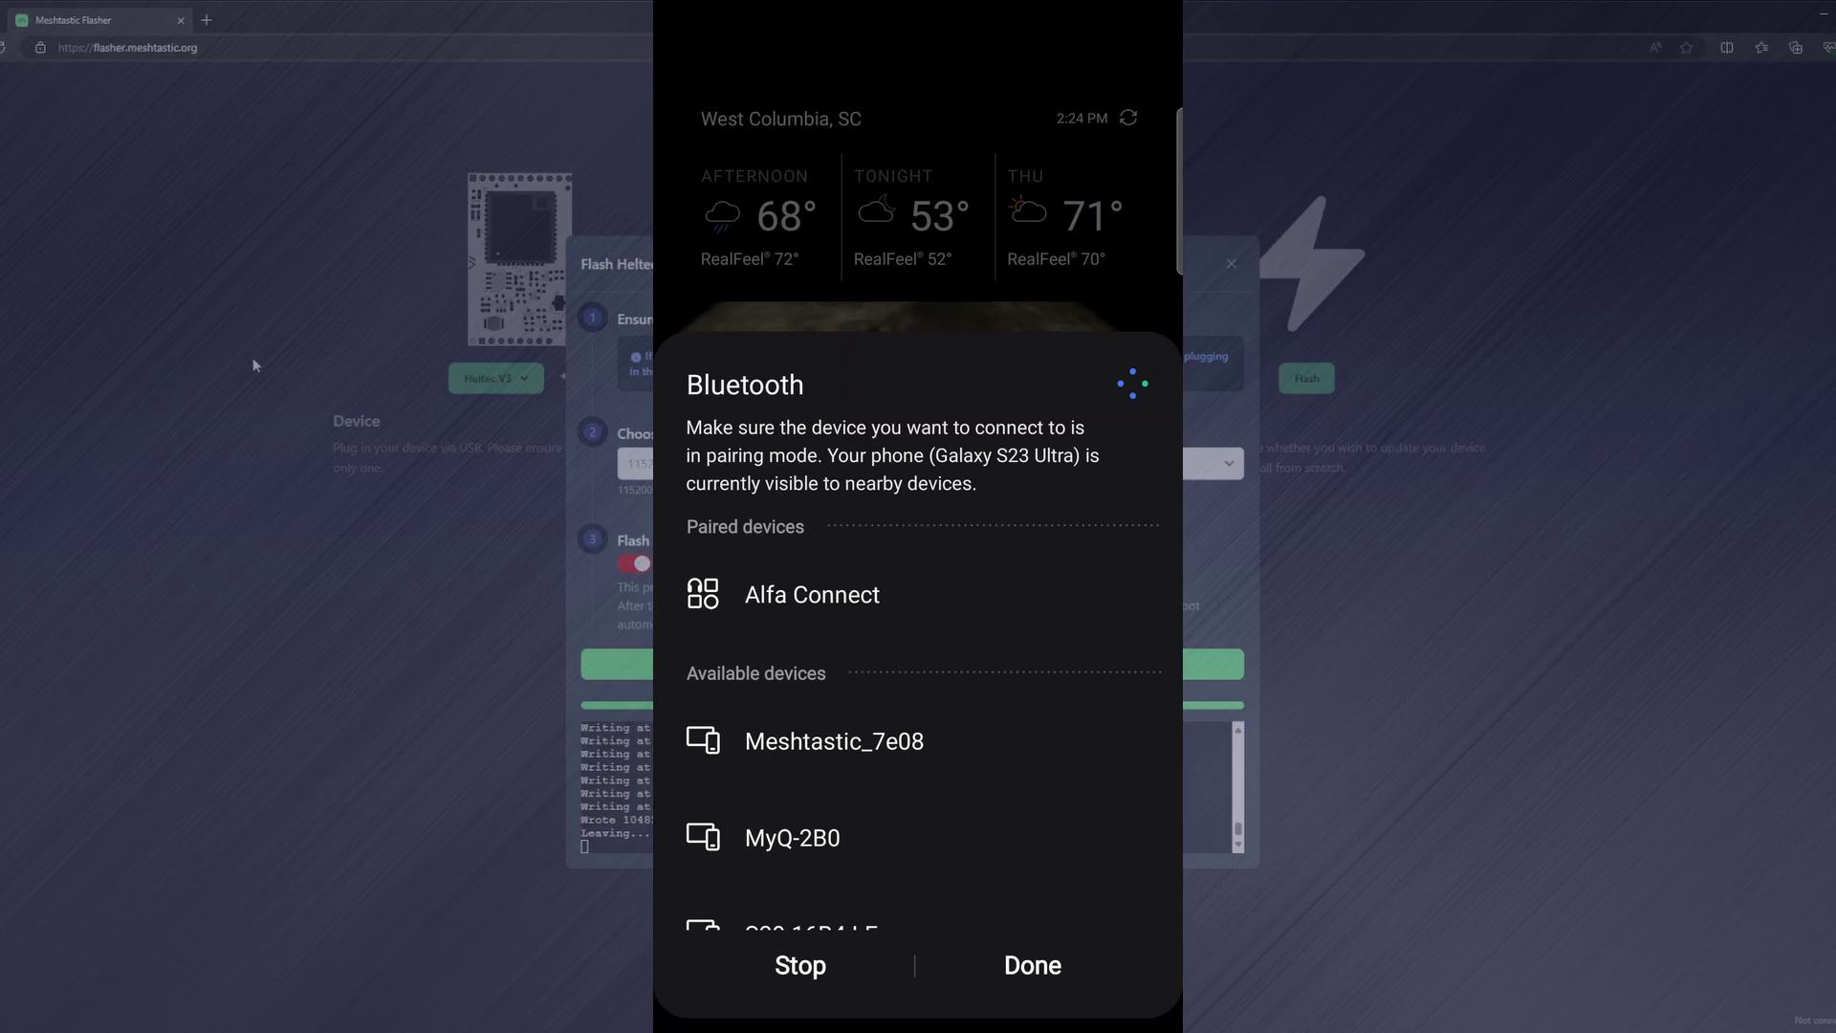
left_click(865, 742)
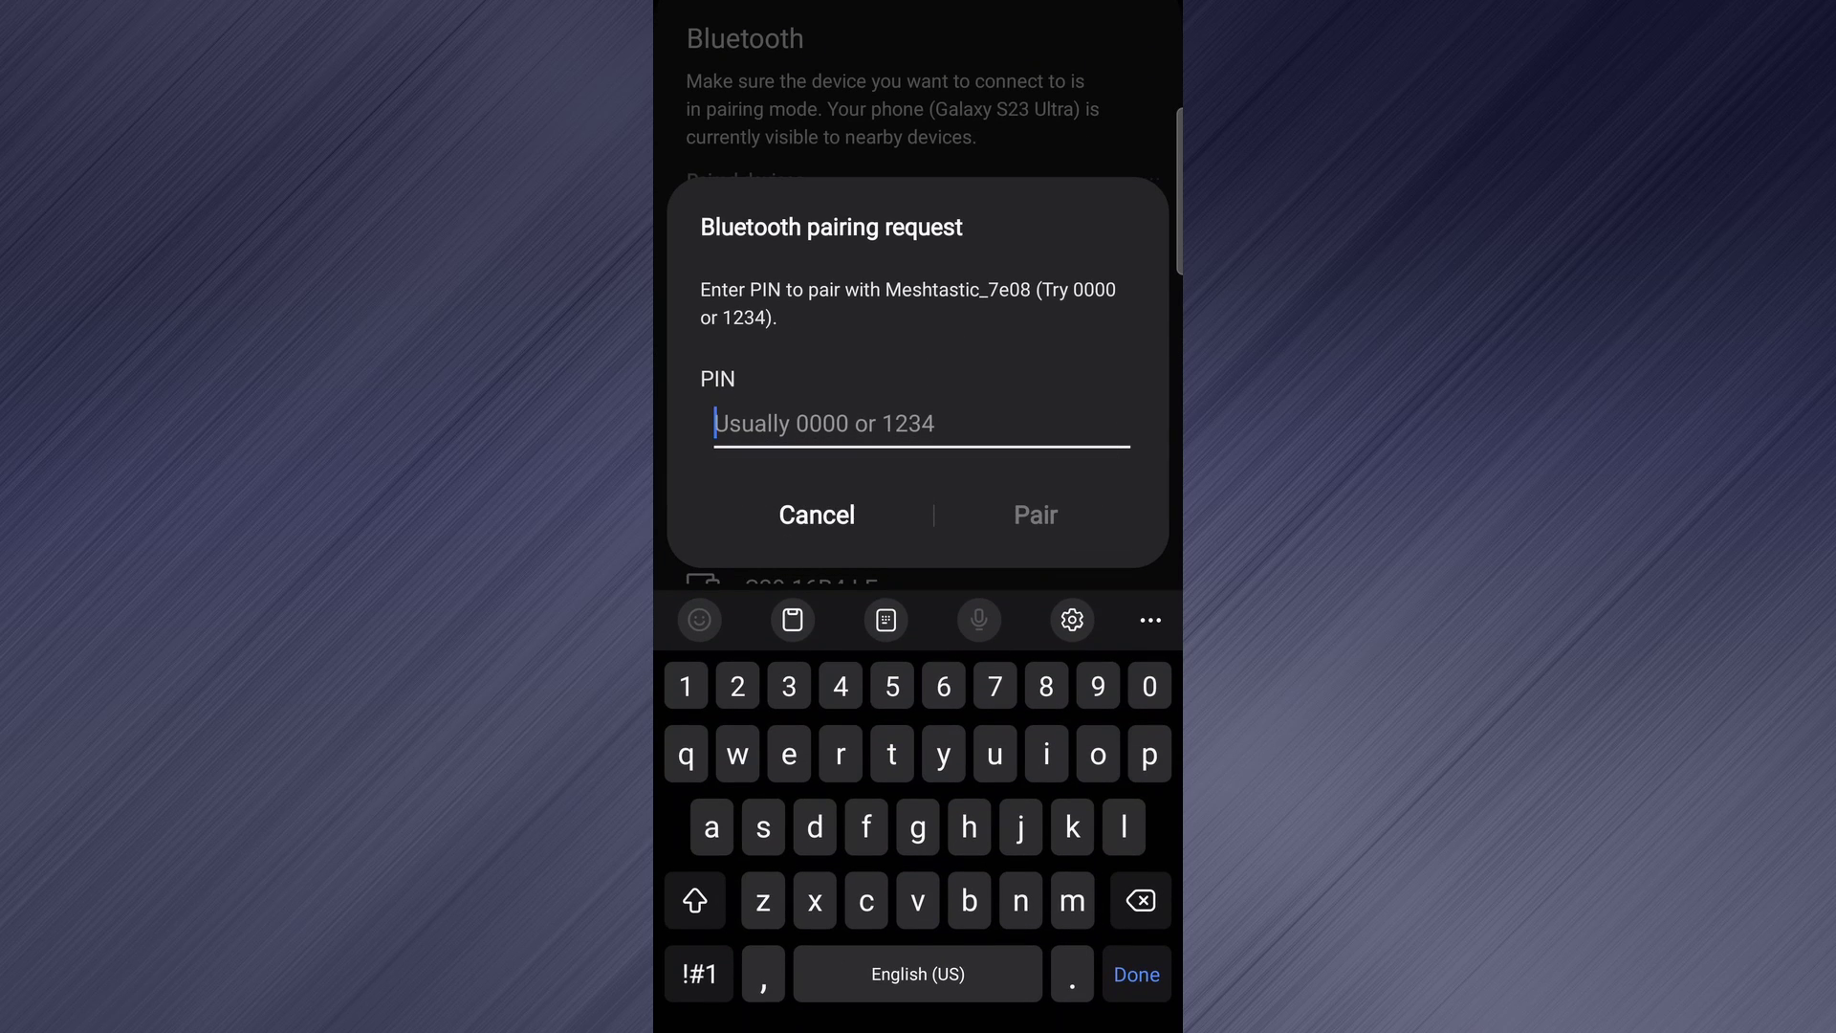
type("12")
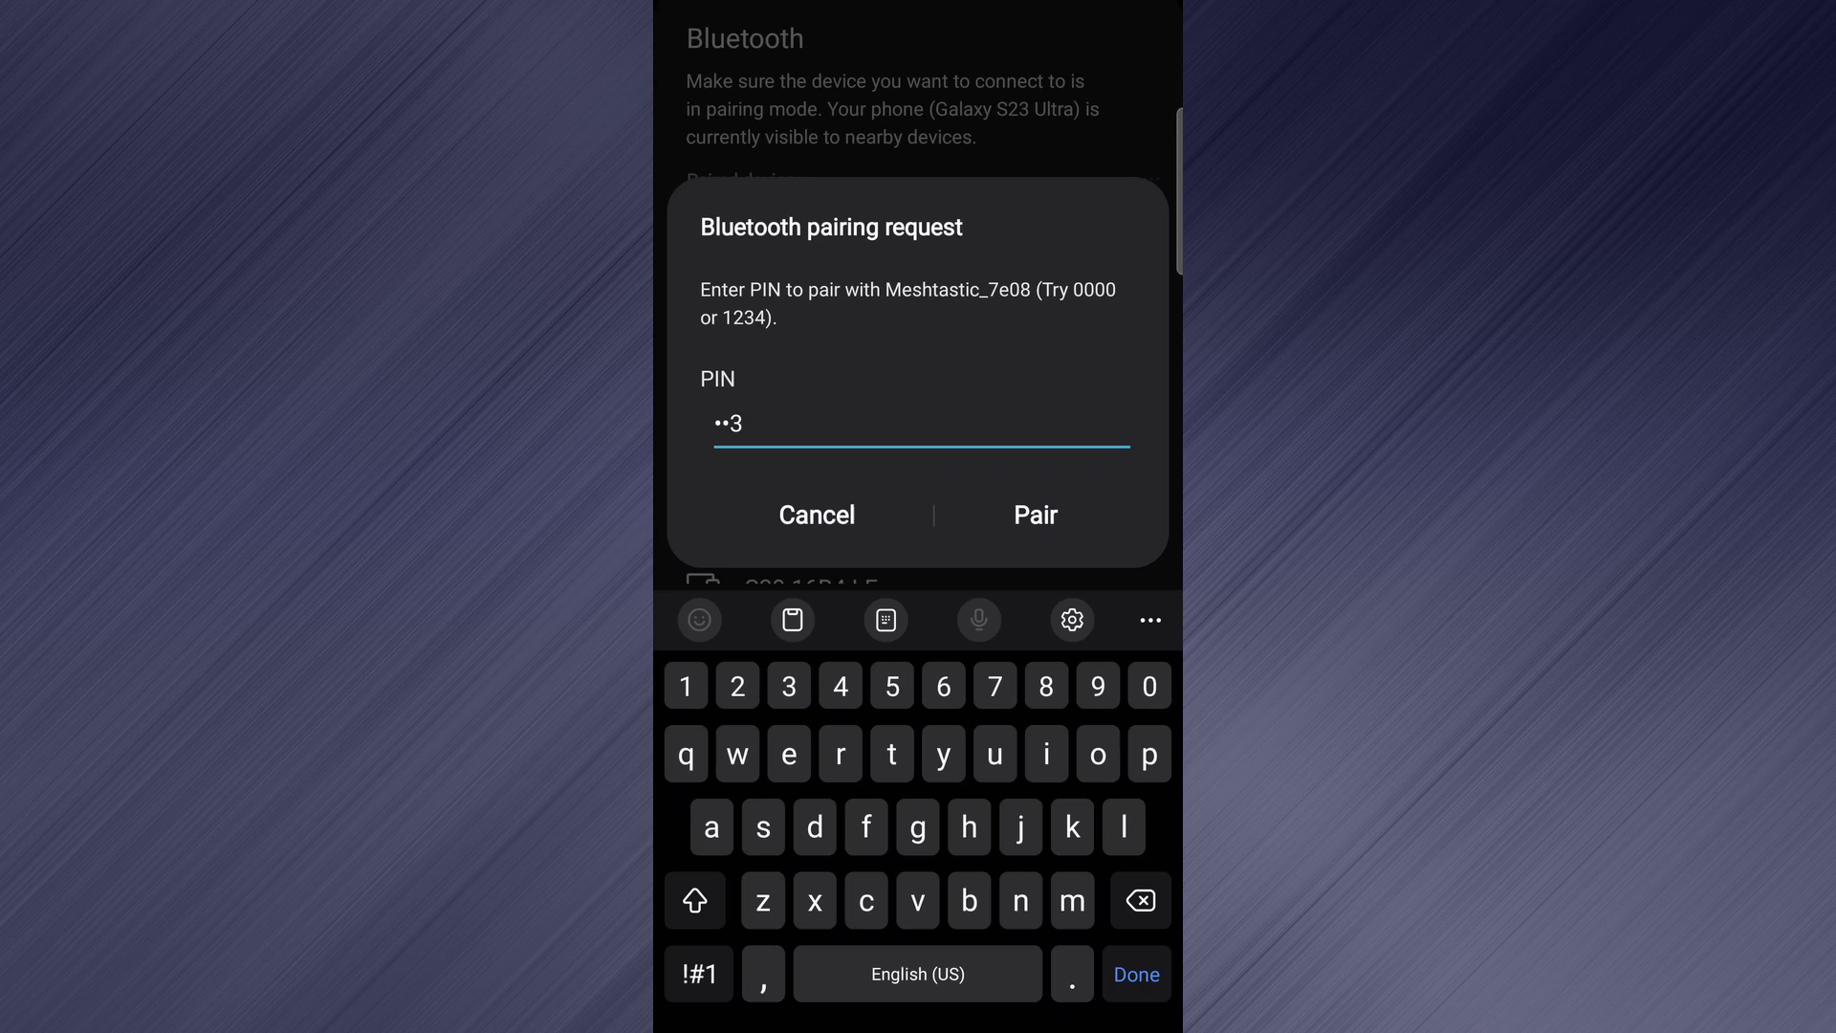
type("76")
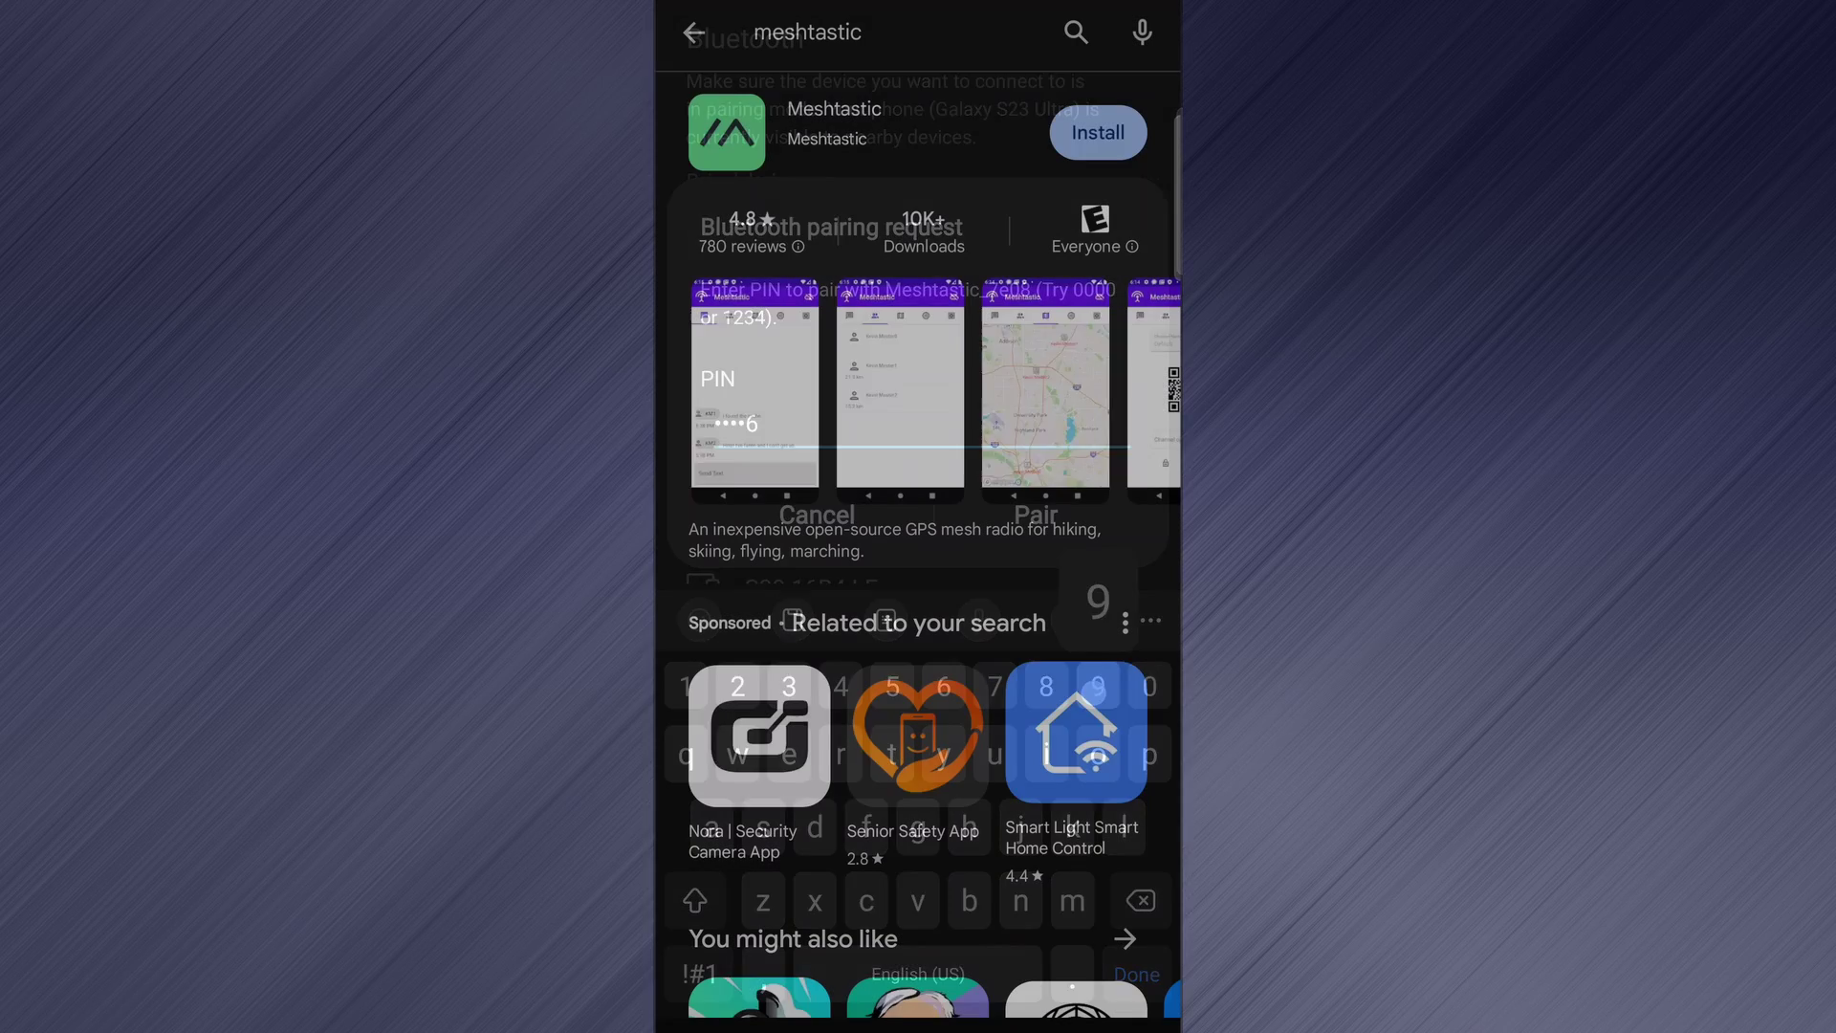
Step: Install the Meshtastic app from the Play Store
left_click(1098, 132)
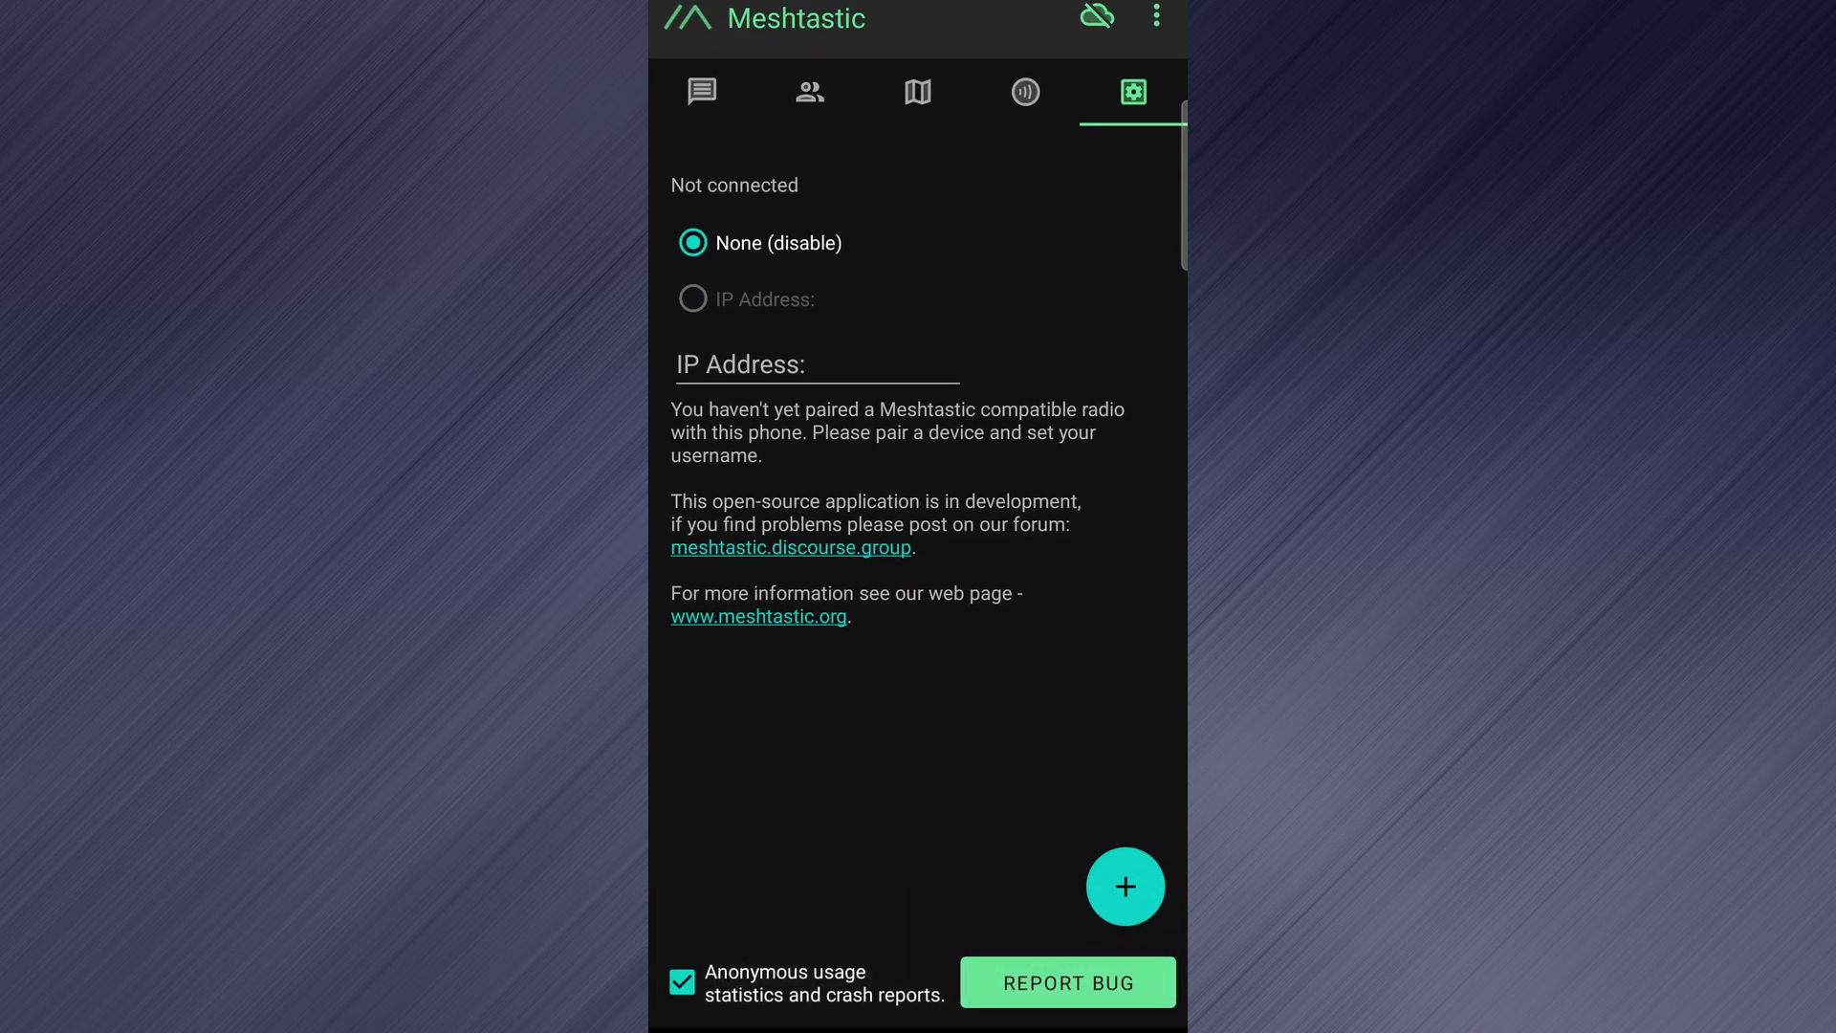
Step: Grant app permissions, connect to Meshtastic_7e08, allow notifications, and choose US as the region
left_click(1080, 582)
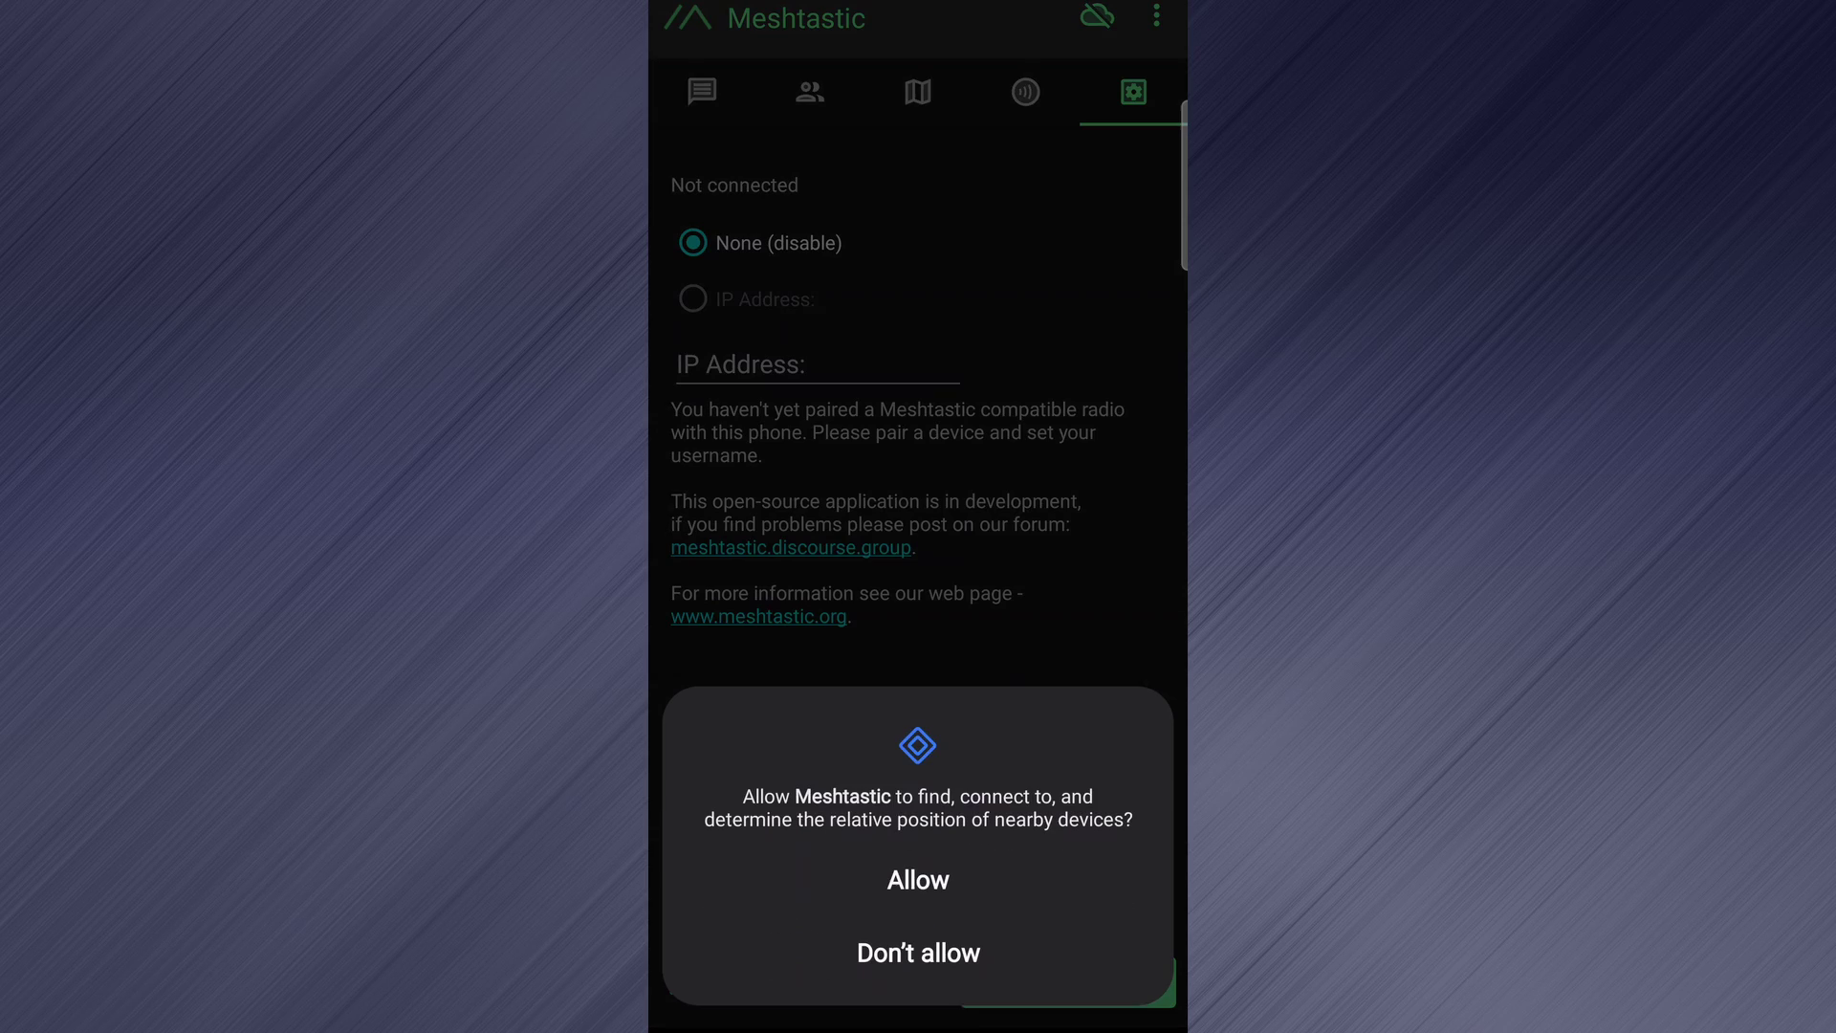
left_click(937, 875)
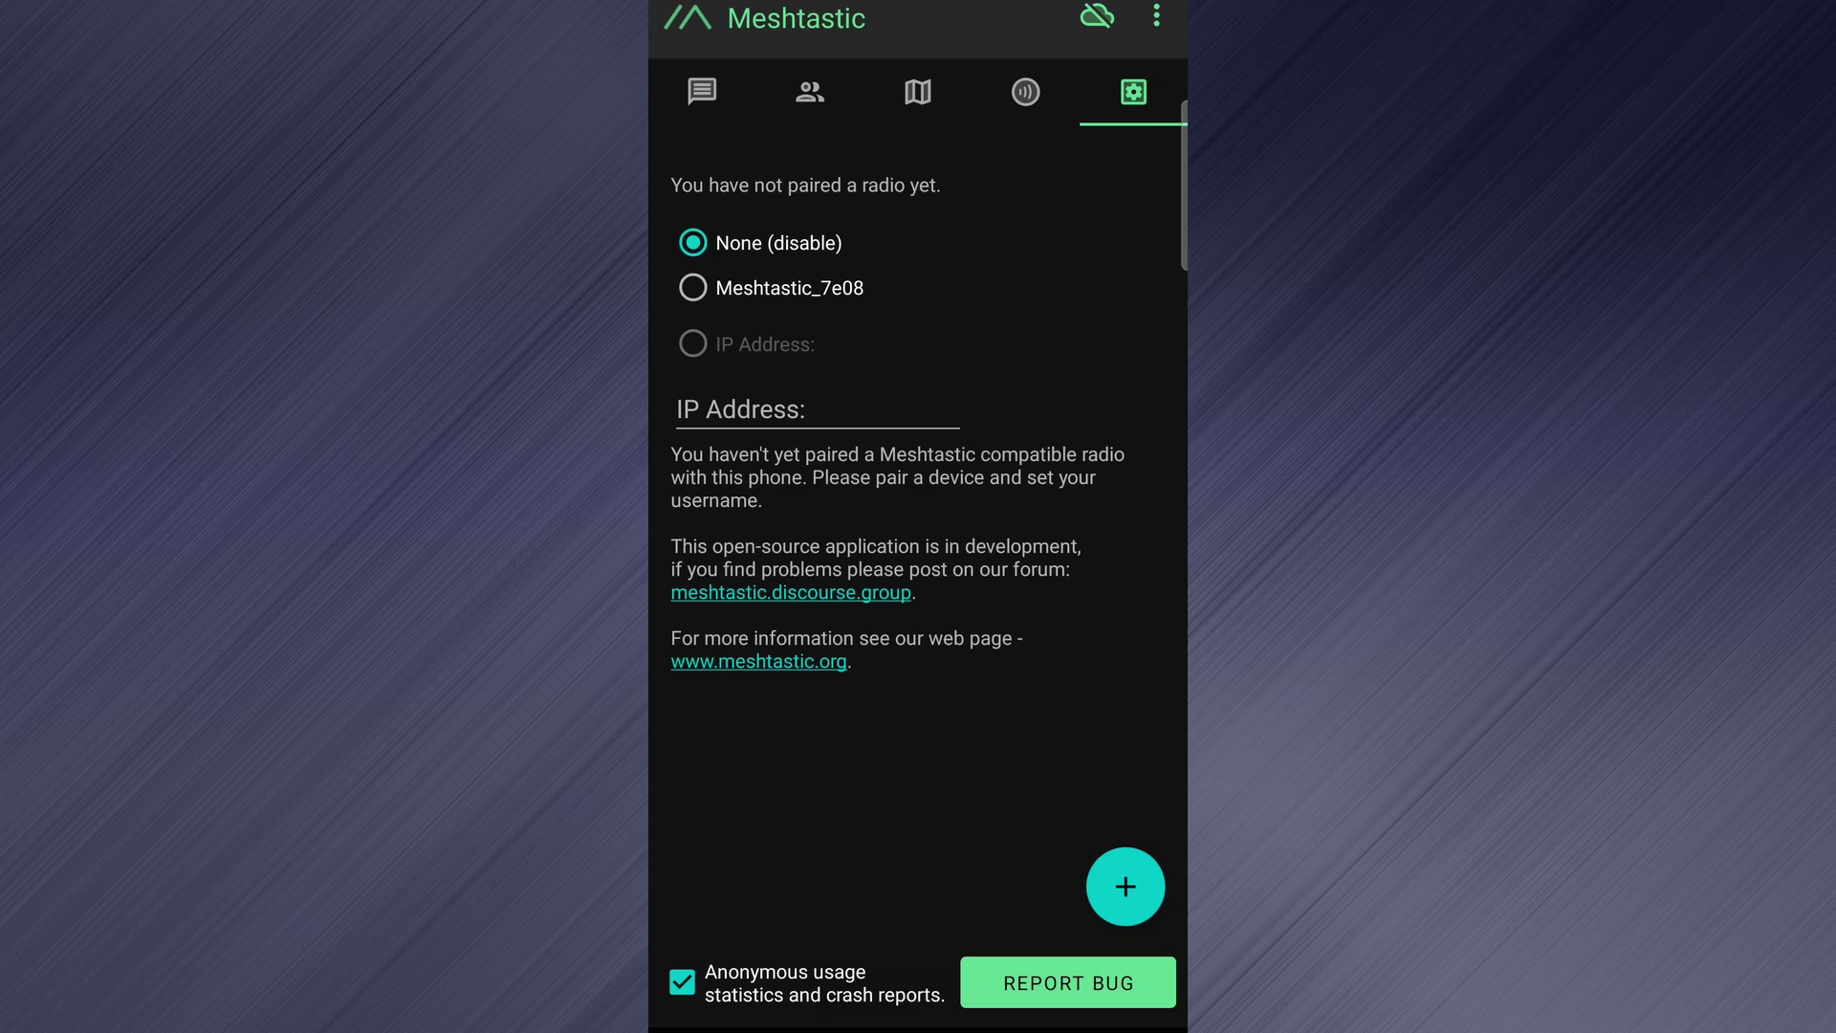
left_click(694, 287)
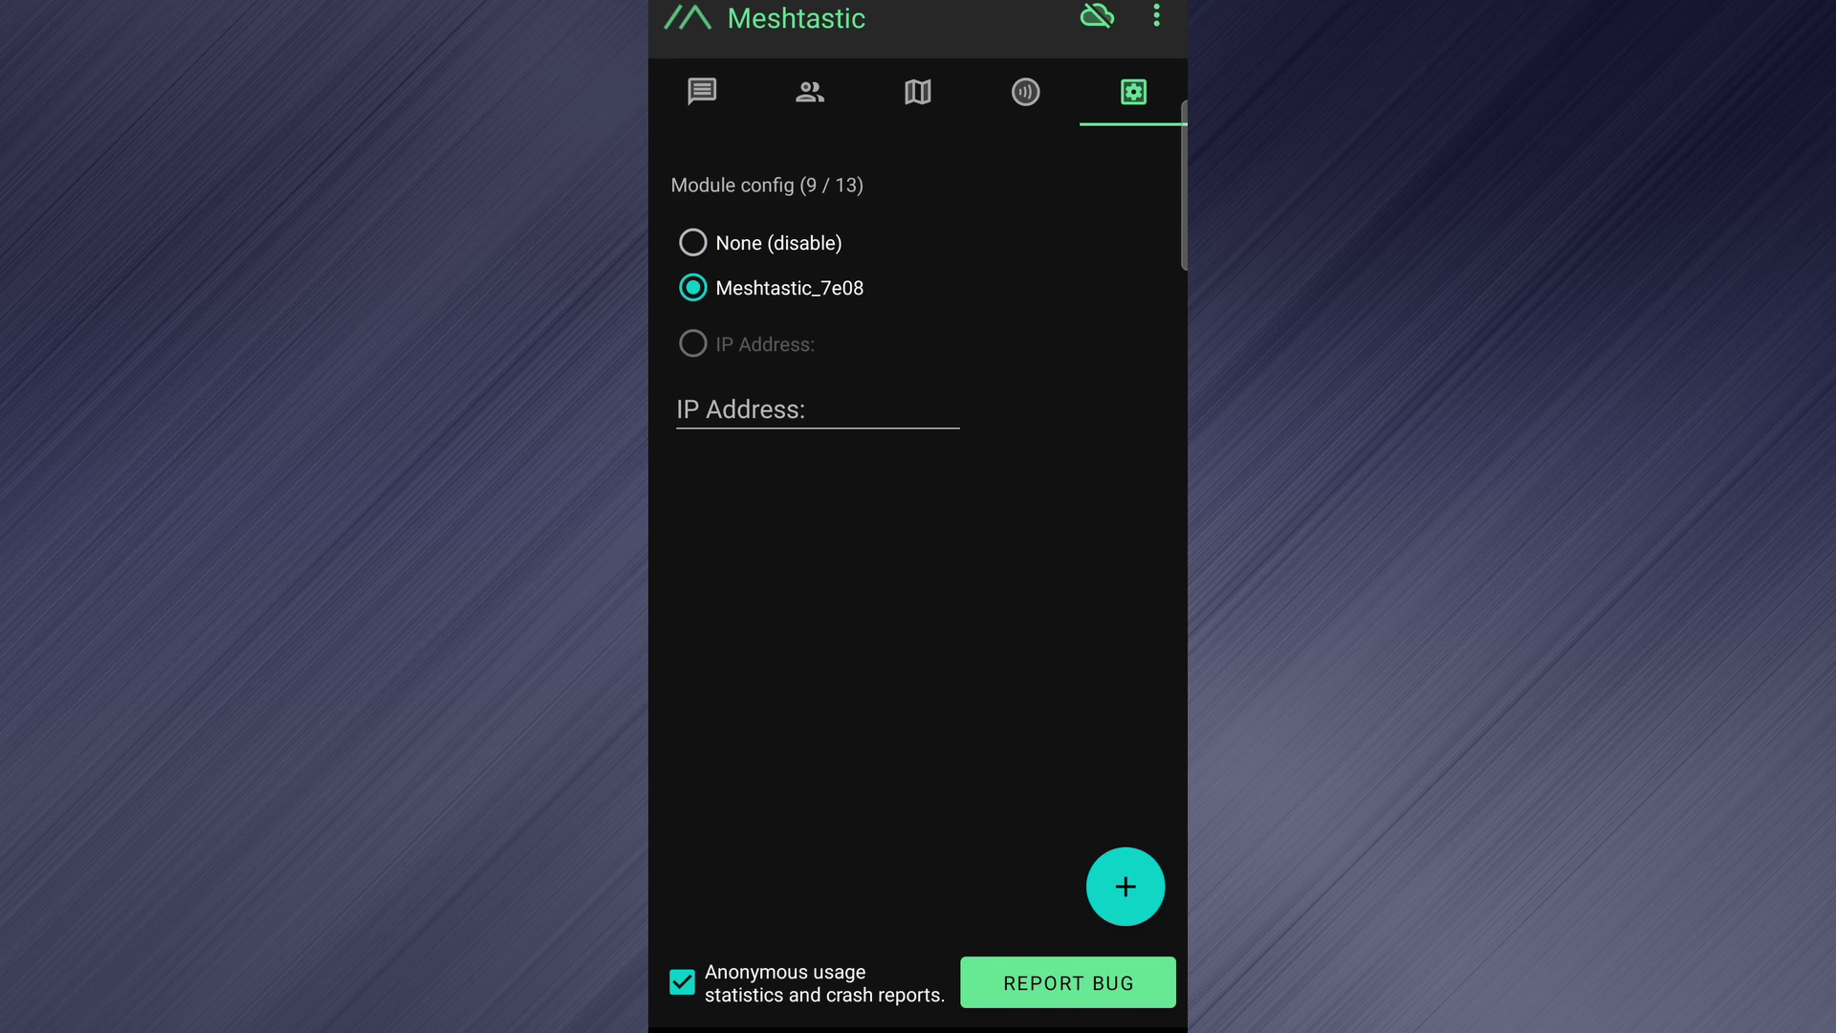
left_click(938, 884)
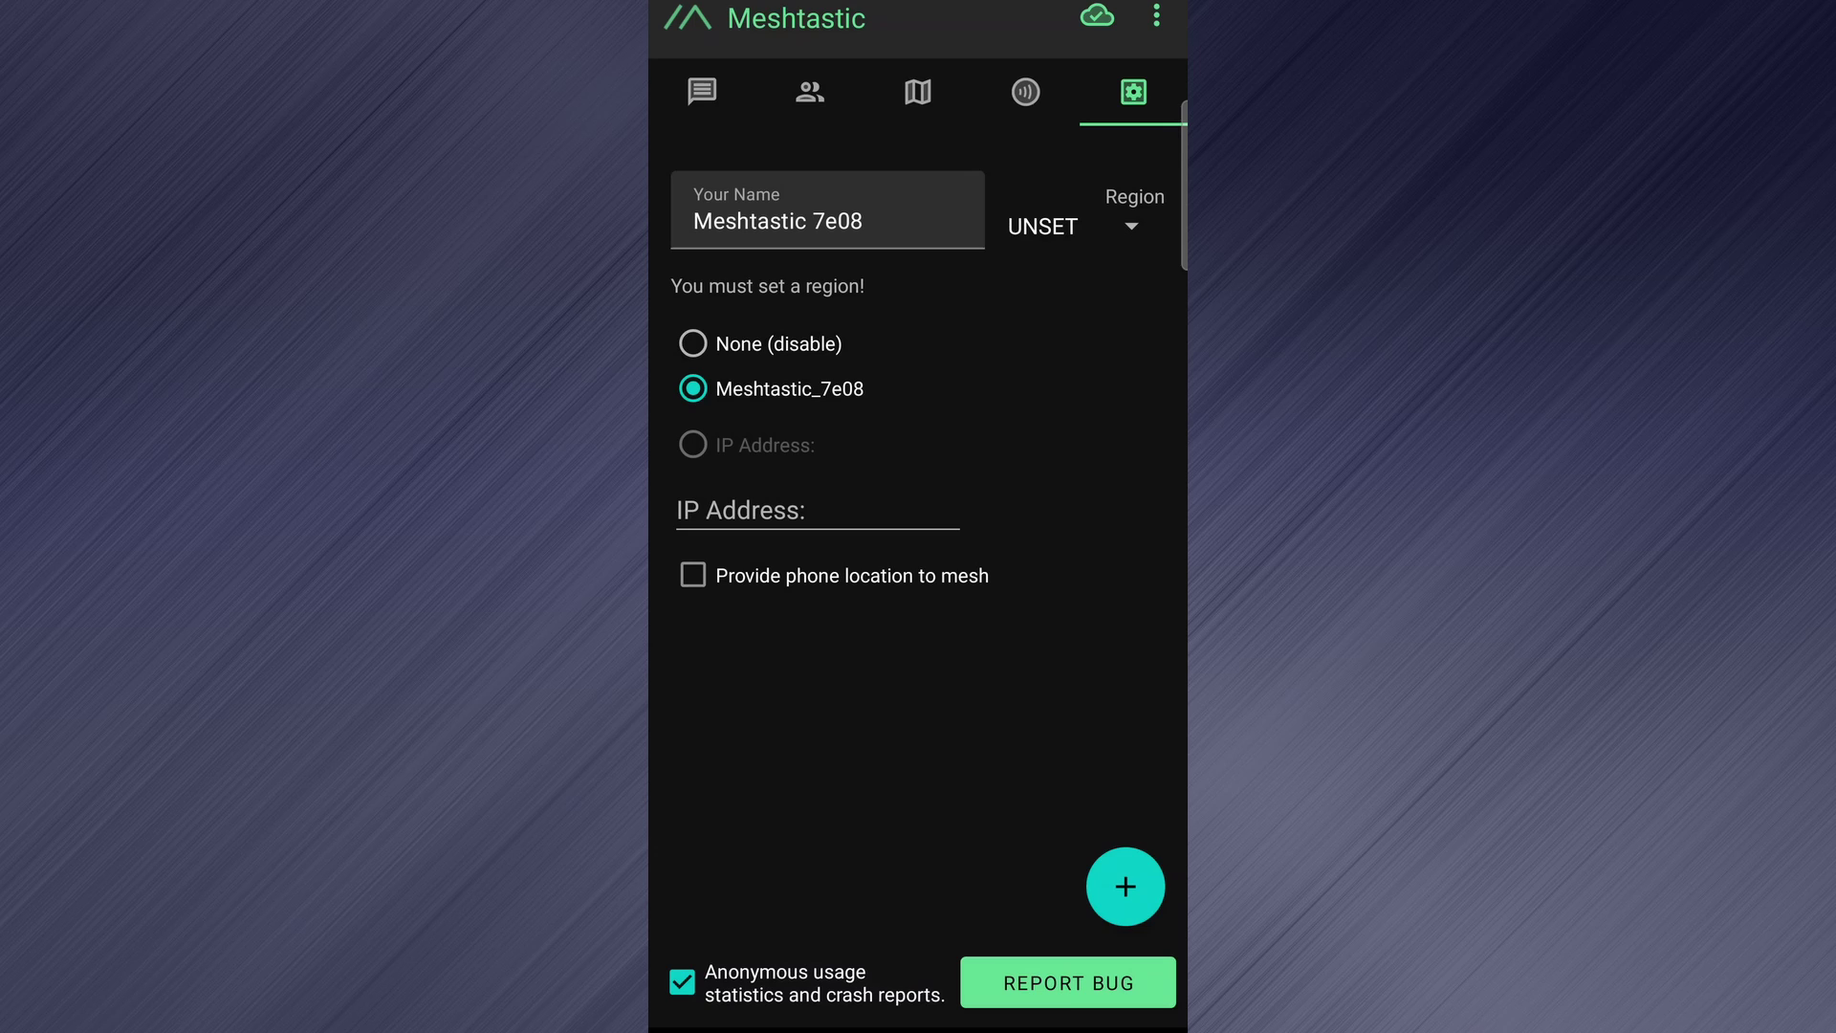
left_click(1134, 215)
left_click_drag(1062, 431, 1057, 354)
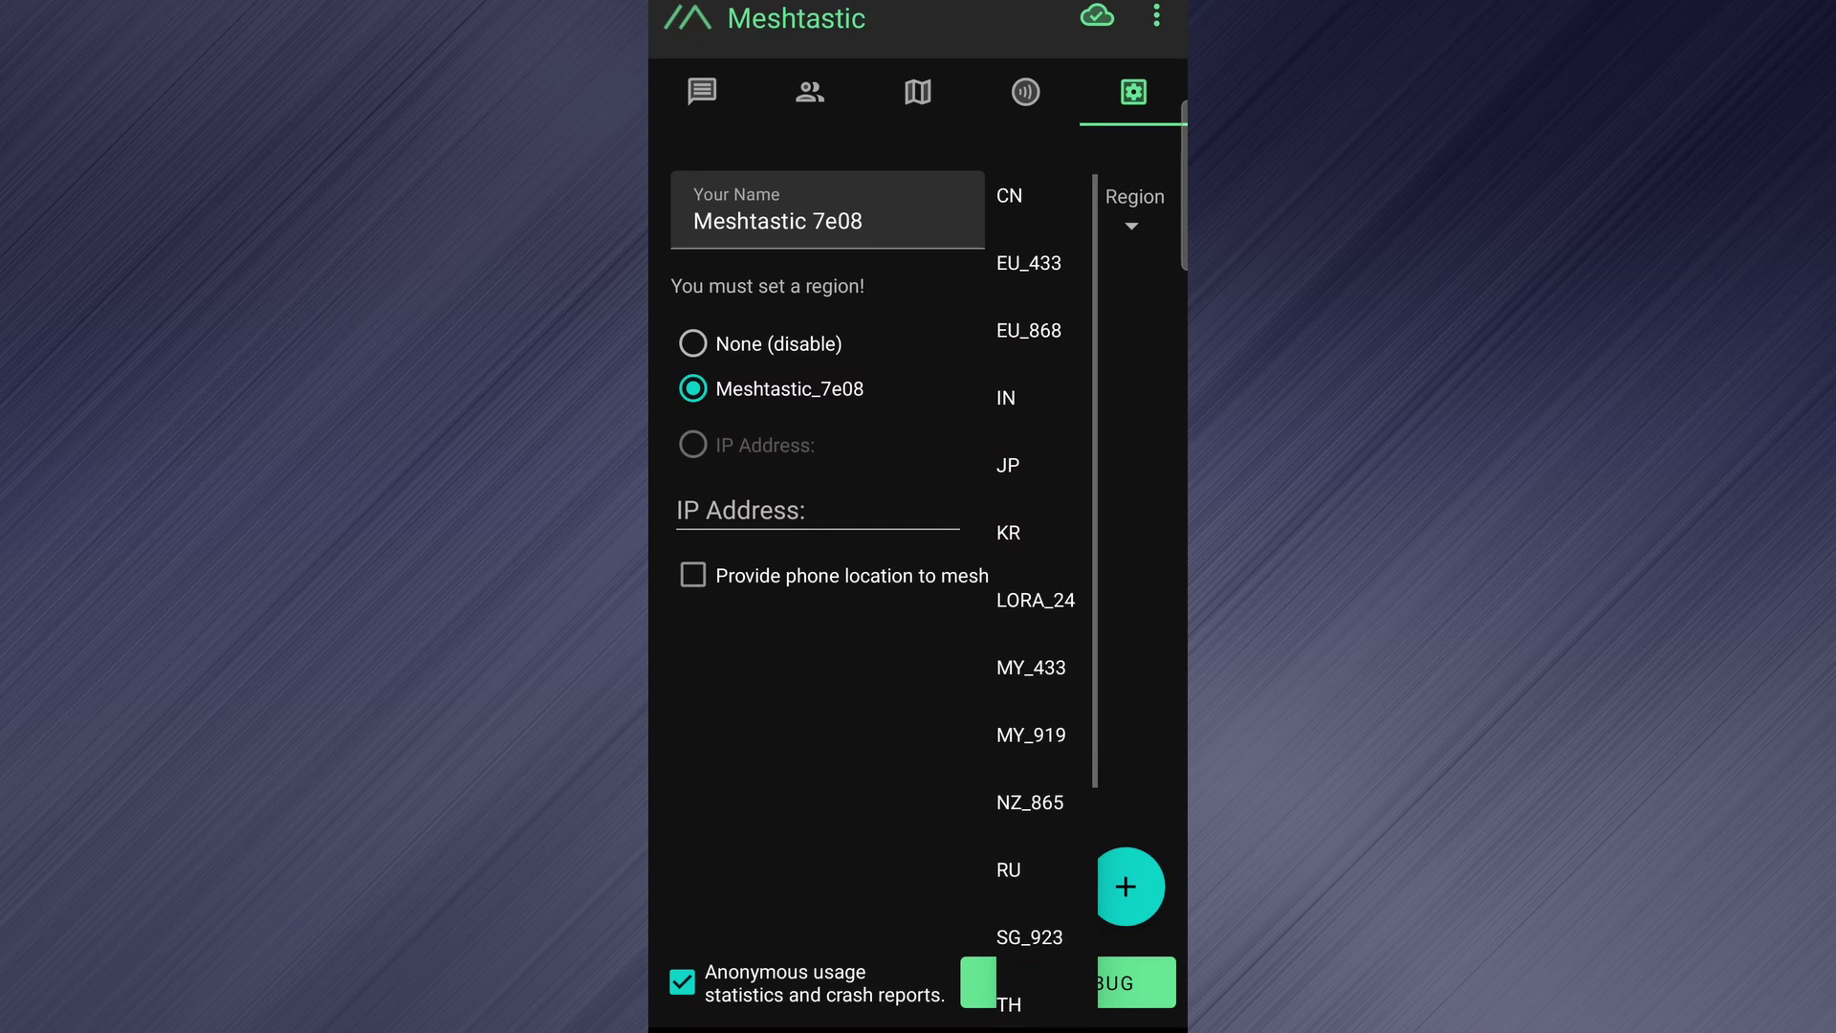
left_click_drag(1061, 666, 1061, 337)
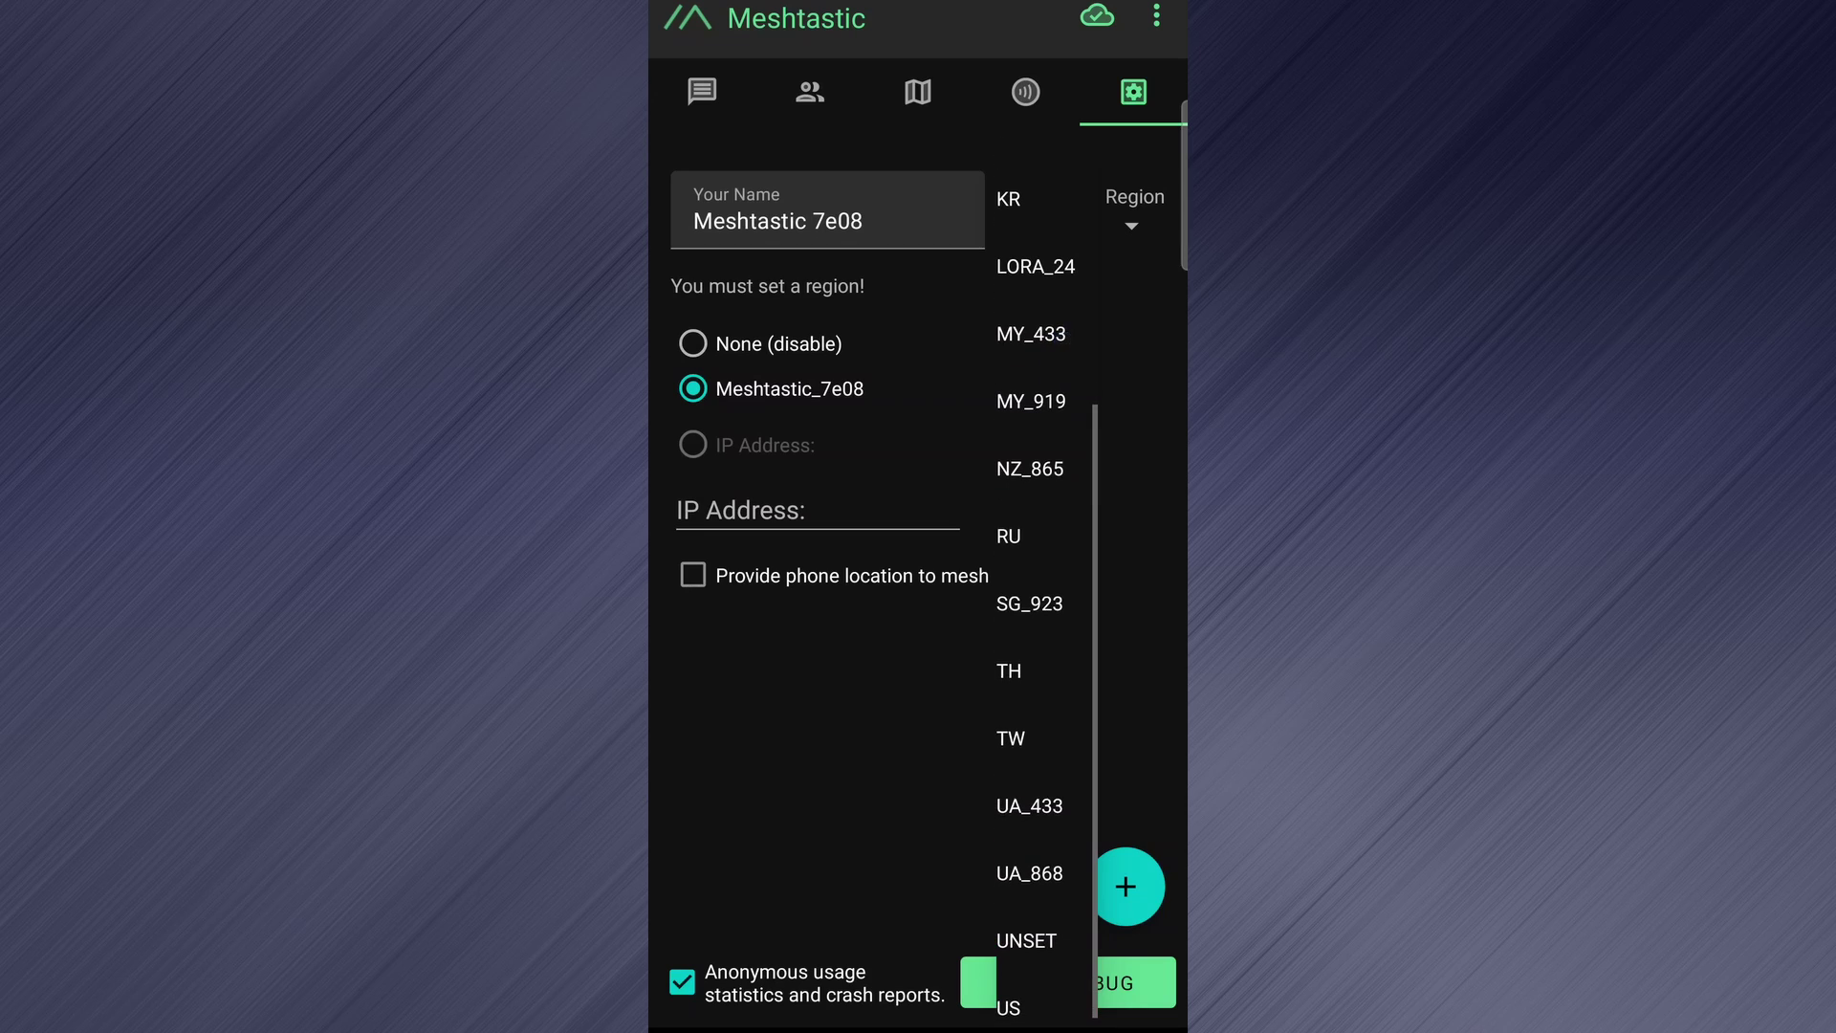
left_click_drag(1057, 573, 985, 639)
Step: Set the node's long name to BrokenSignal, enable licensed amateur radio, and send the user settings
left_click(1156, 16)
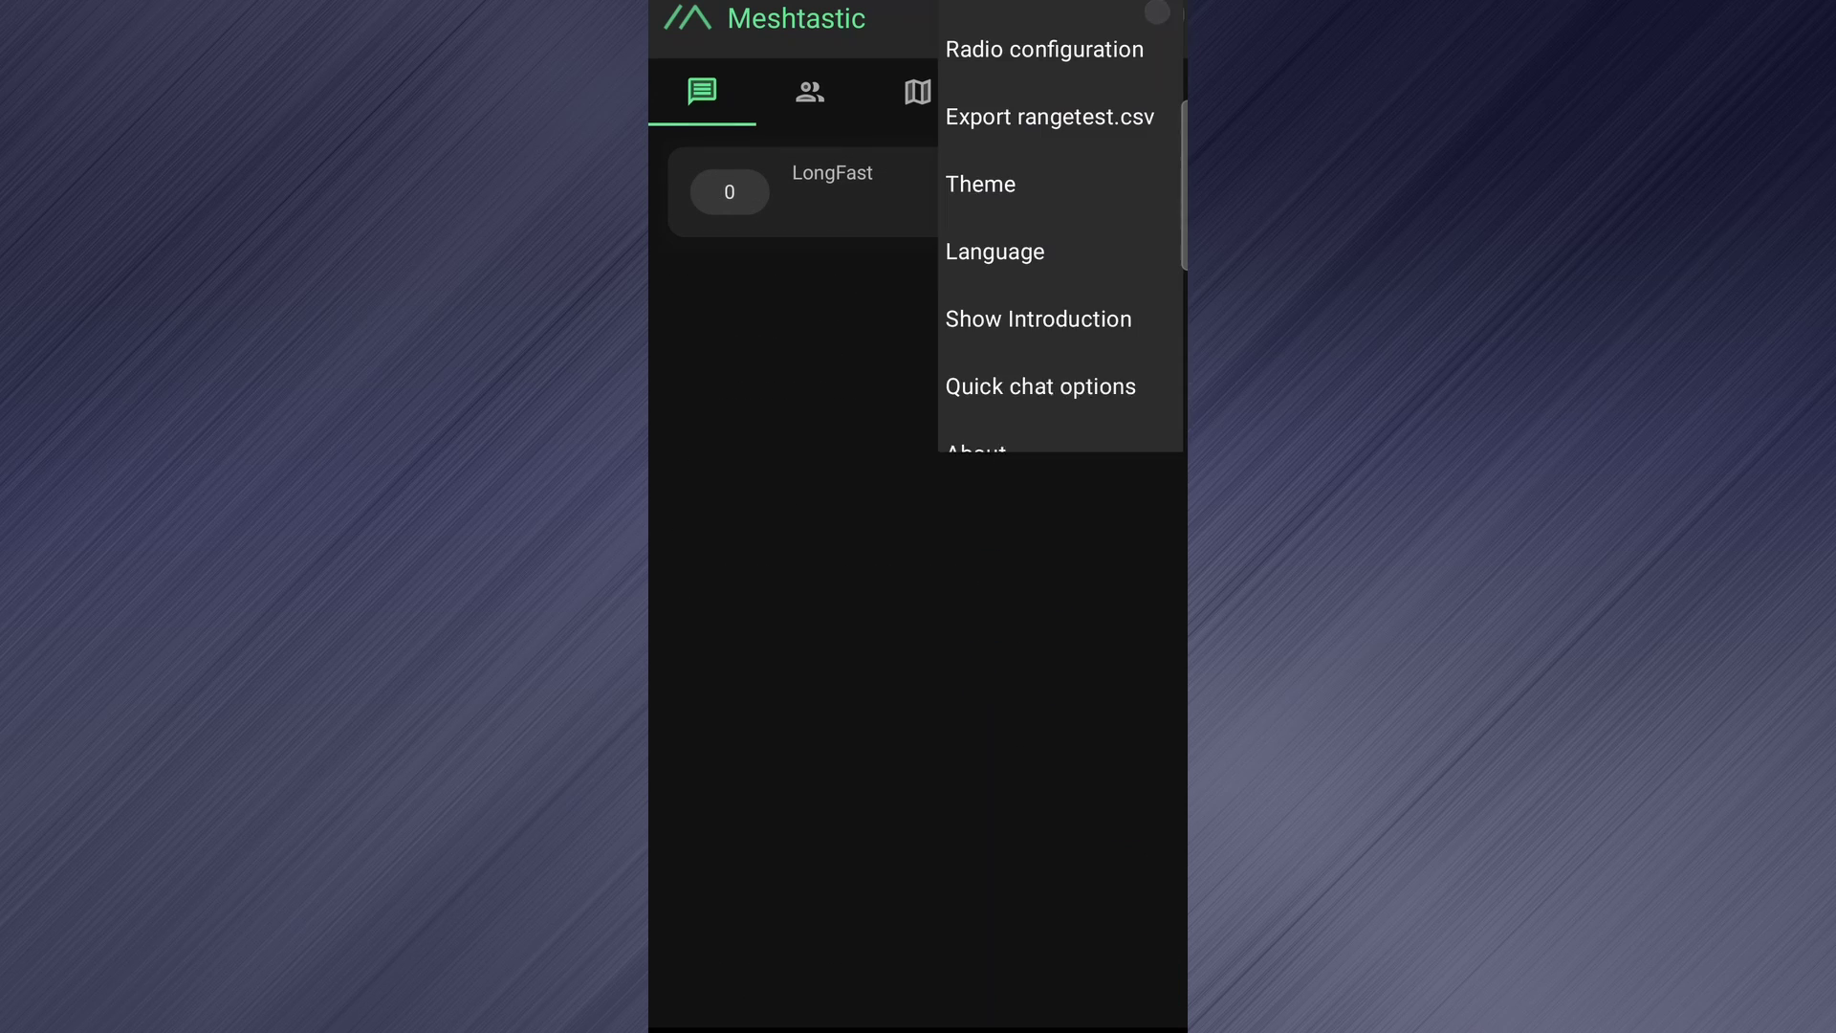
left_click(1090, 94)
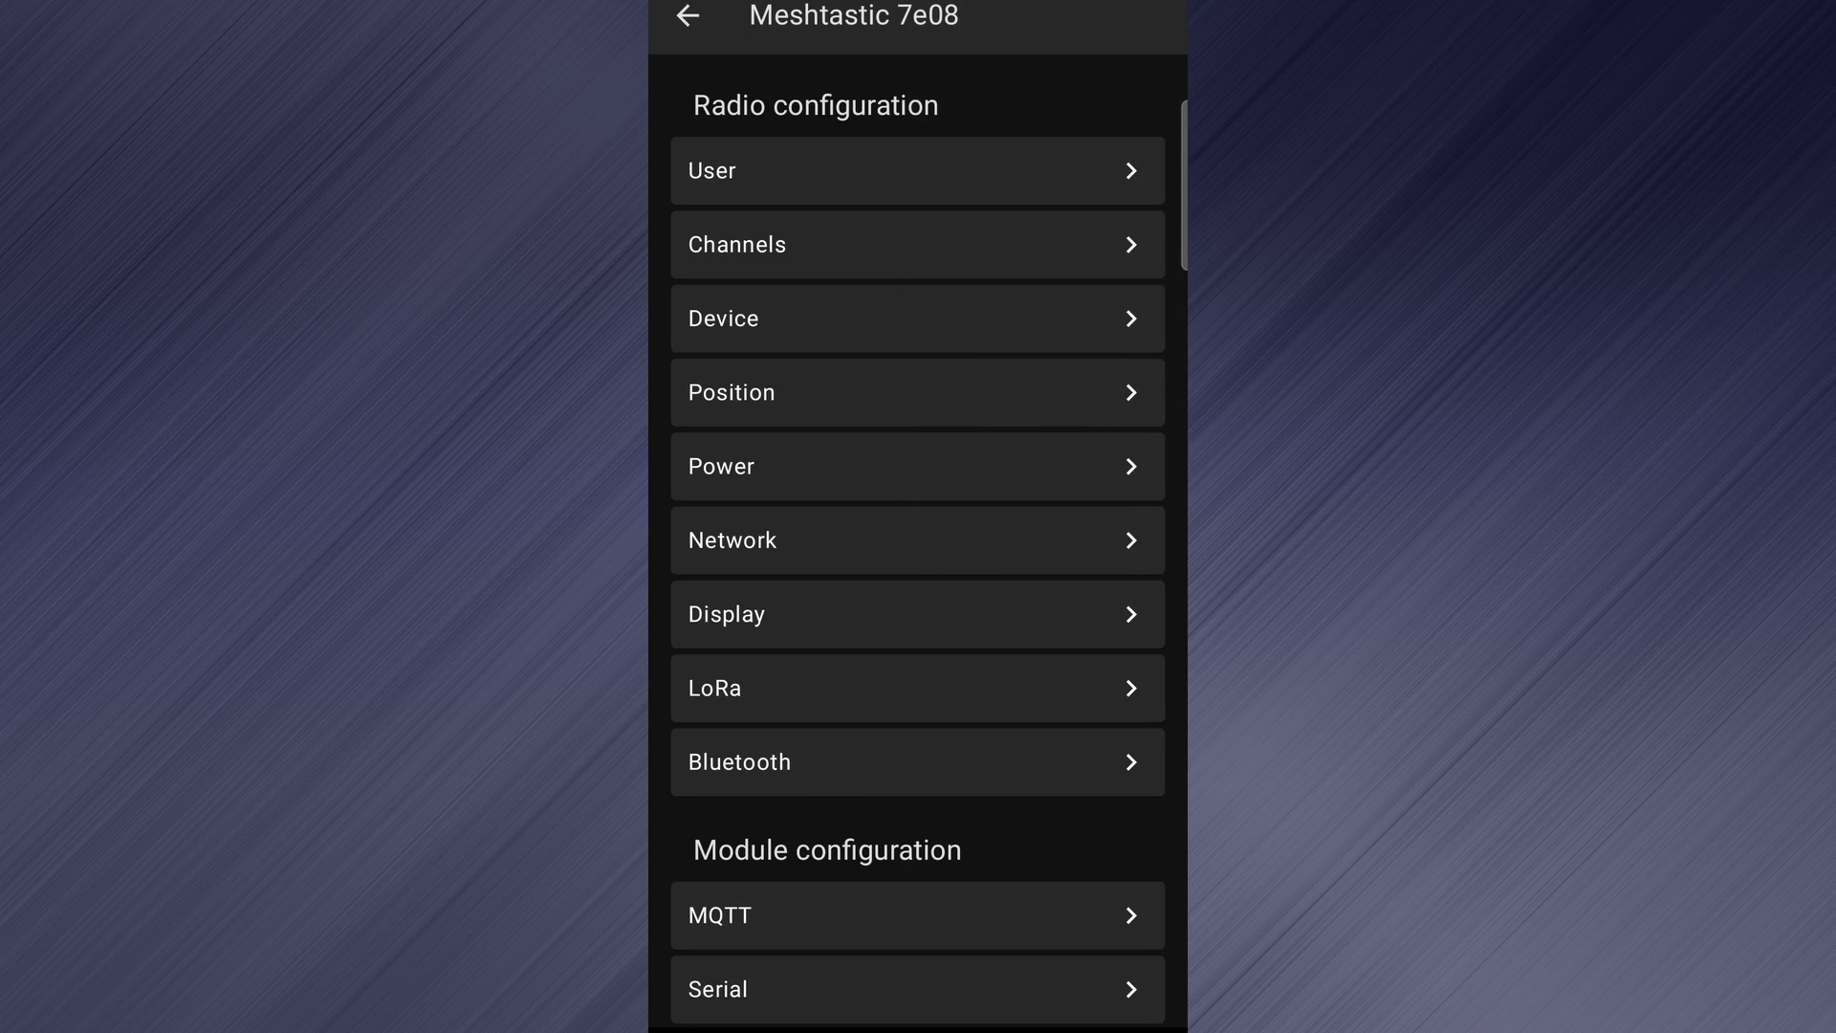
left_click(990, 171)
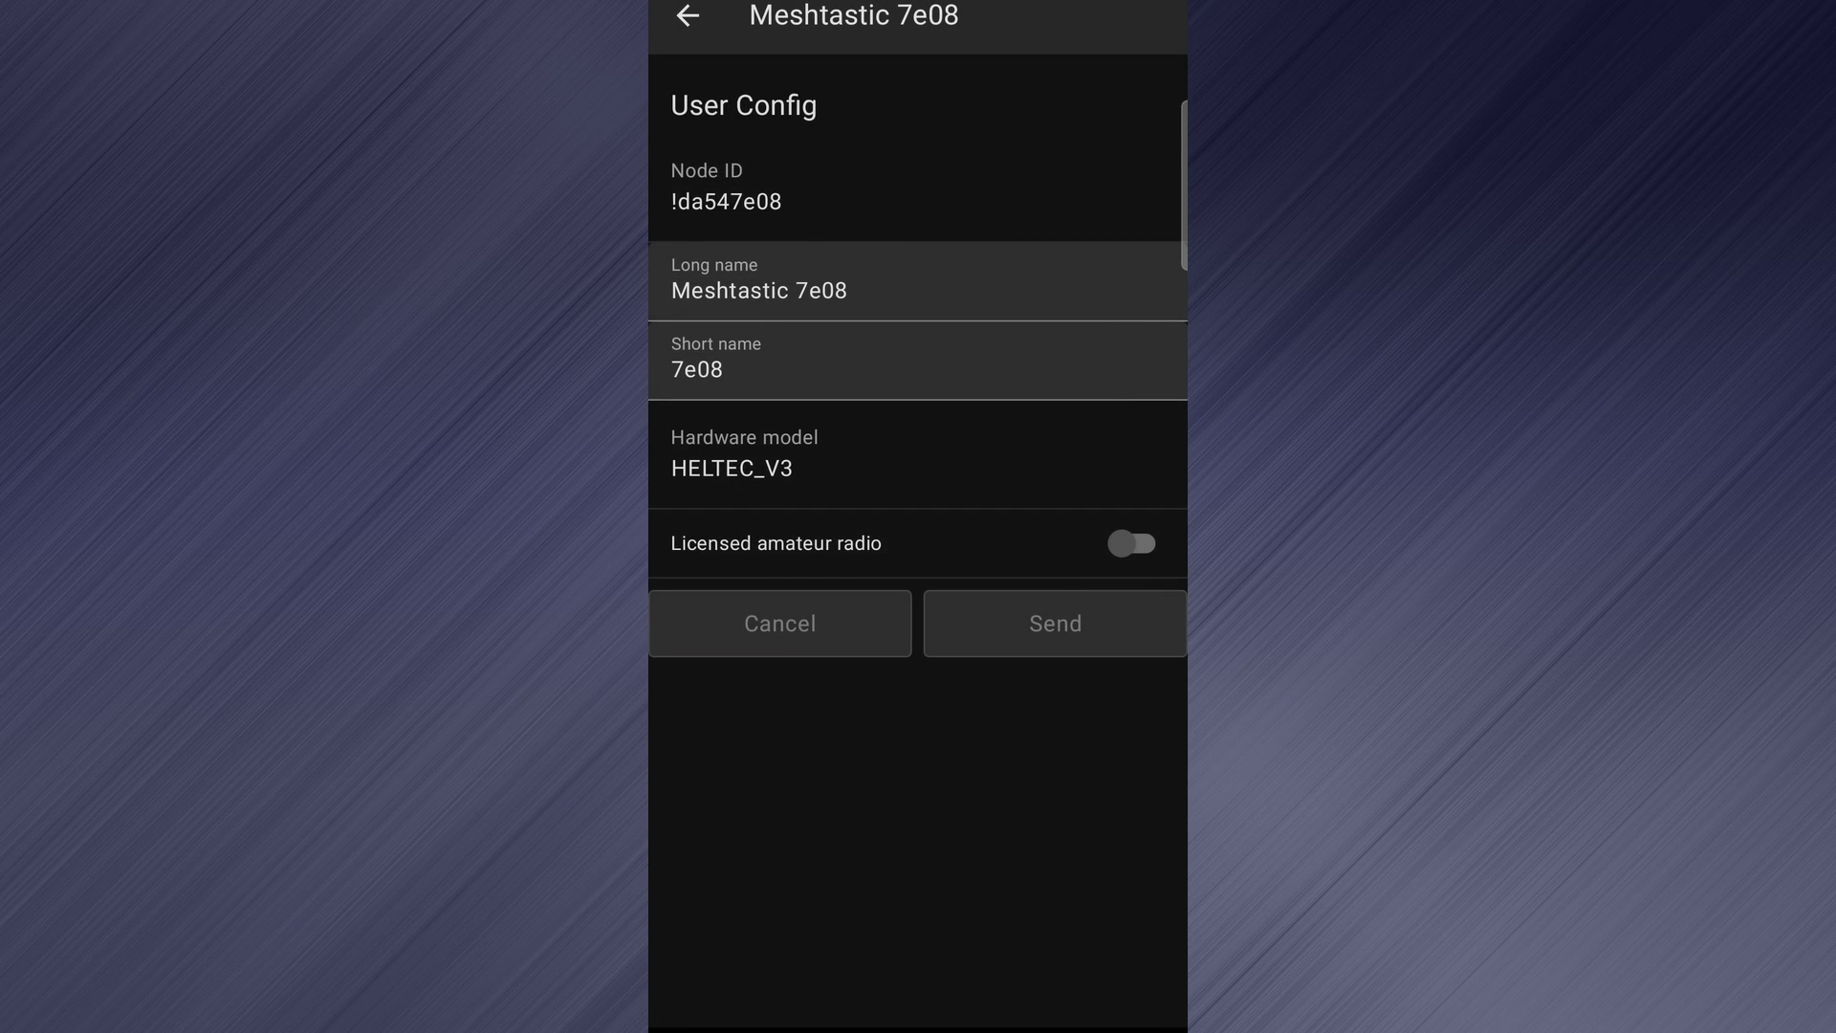
left_click(758, 290)
type("Broken")
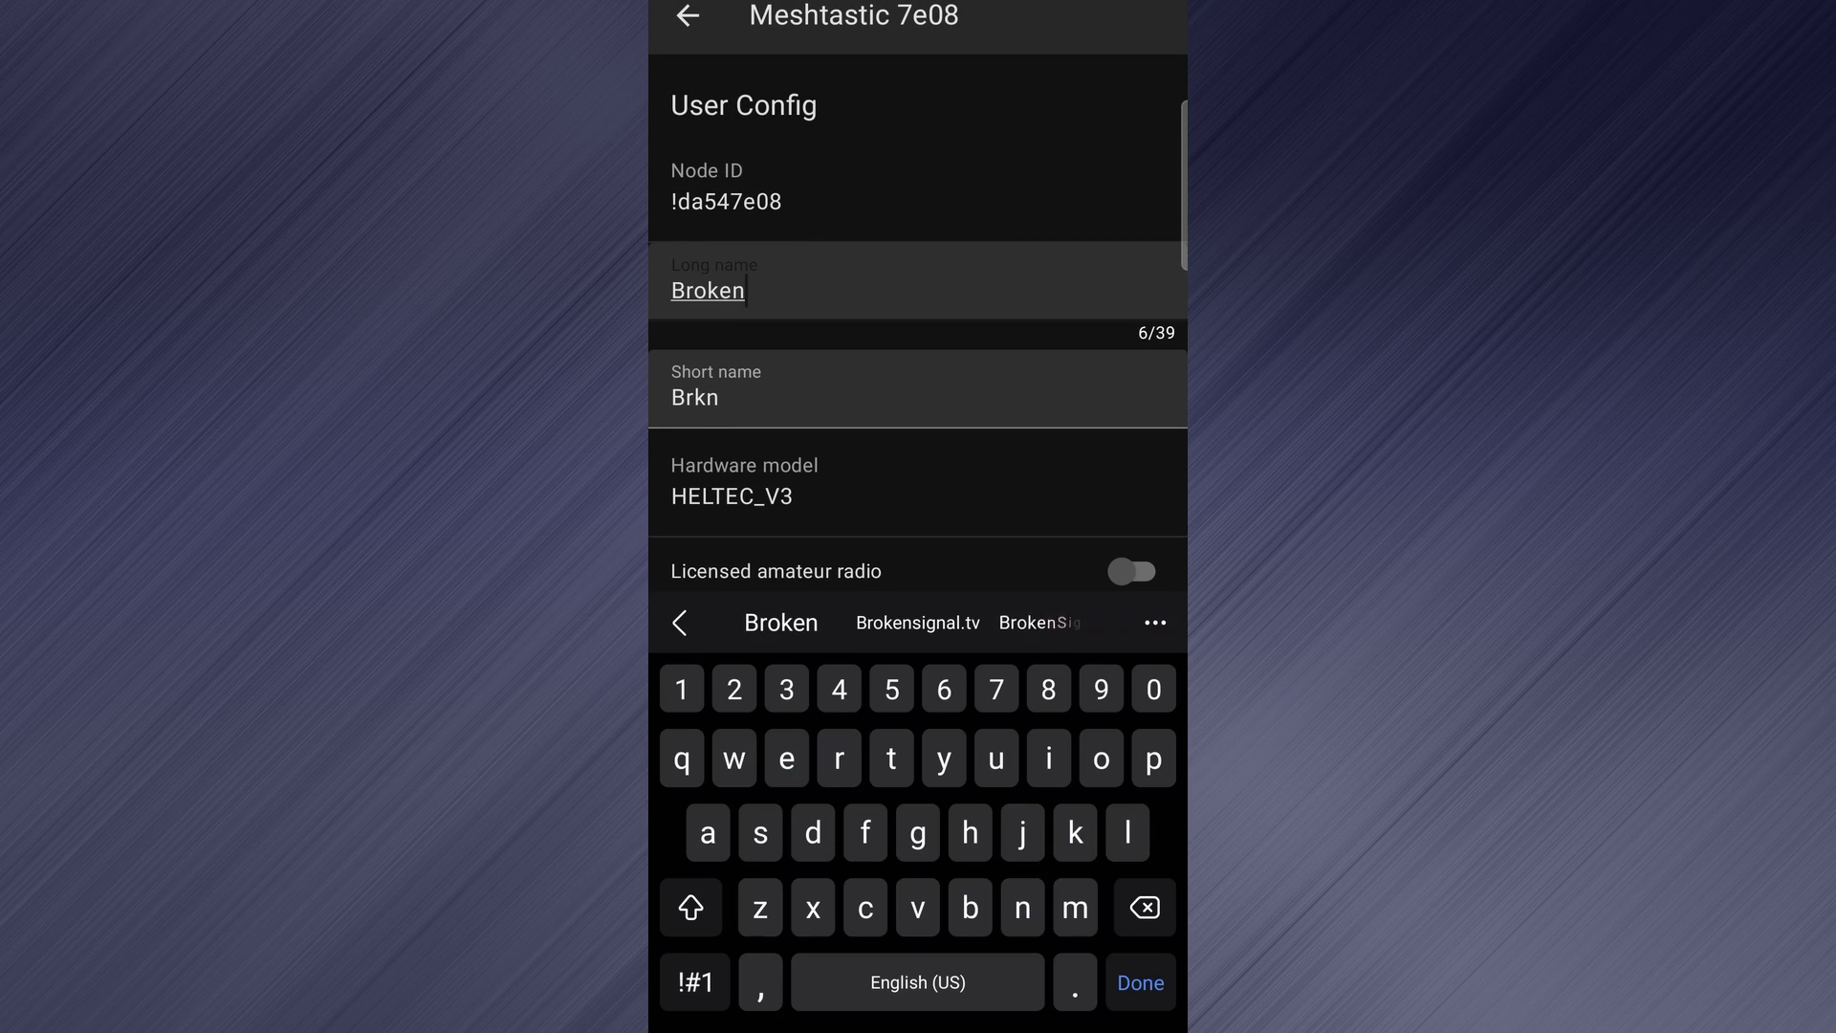
key("shift")
type("S")
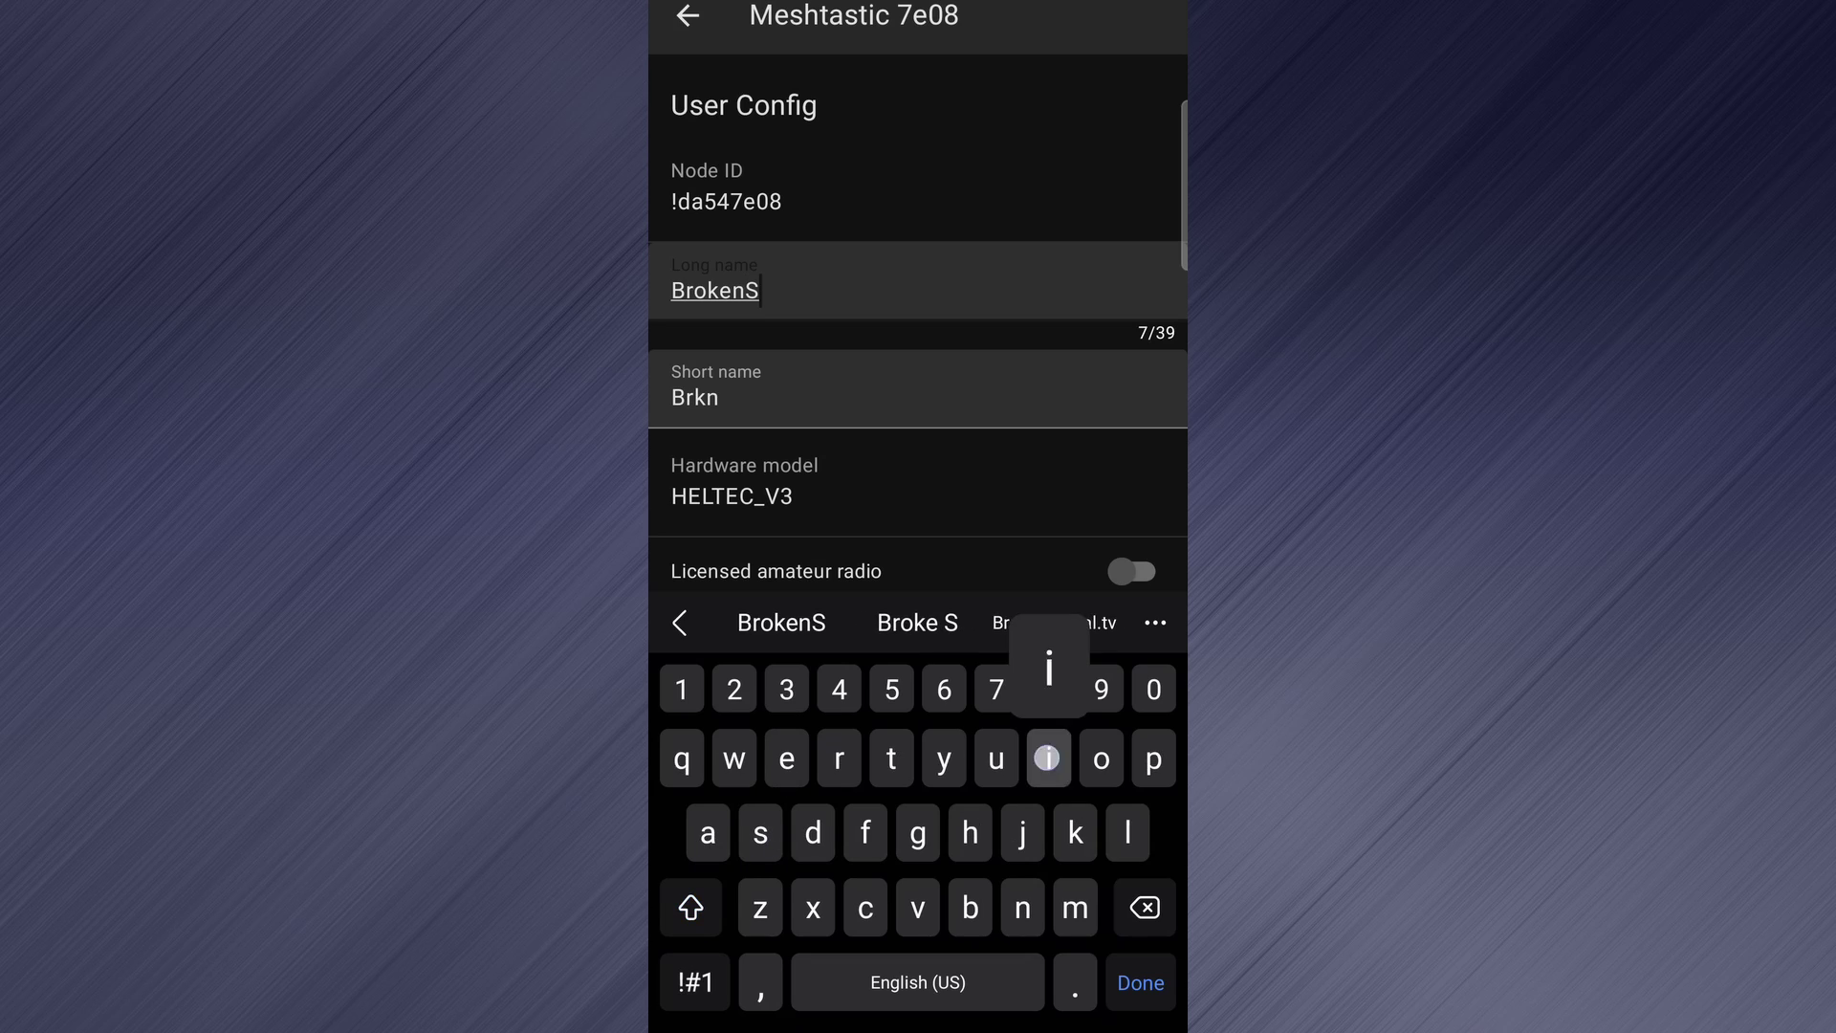
type("ignal")
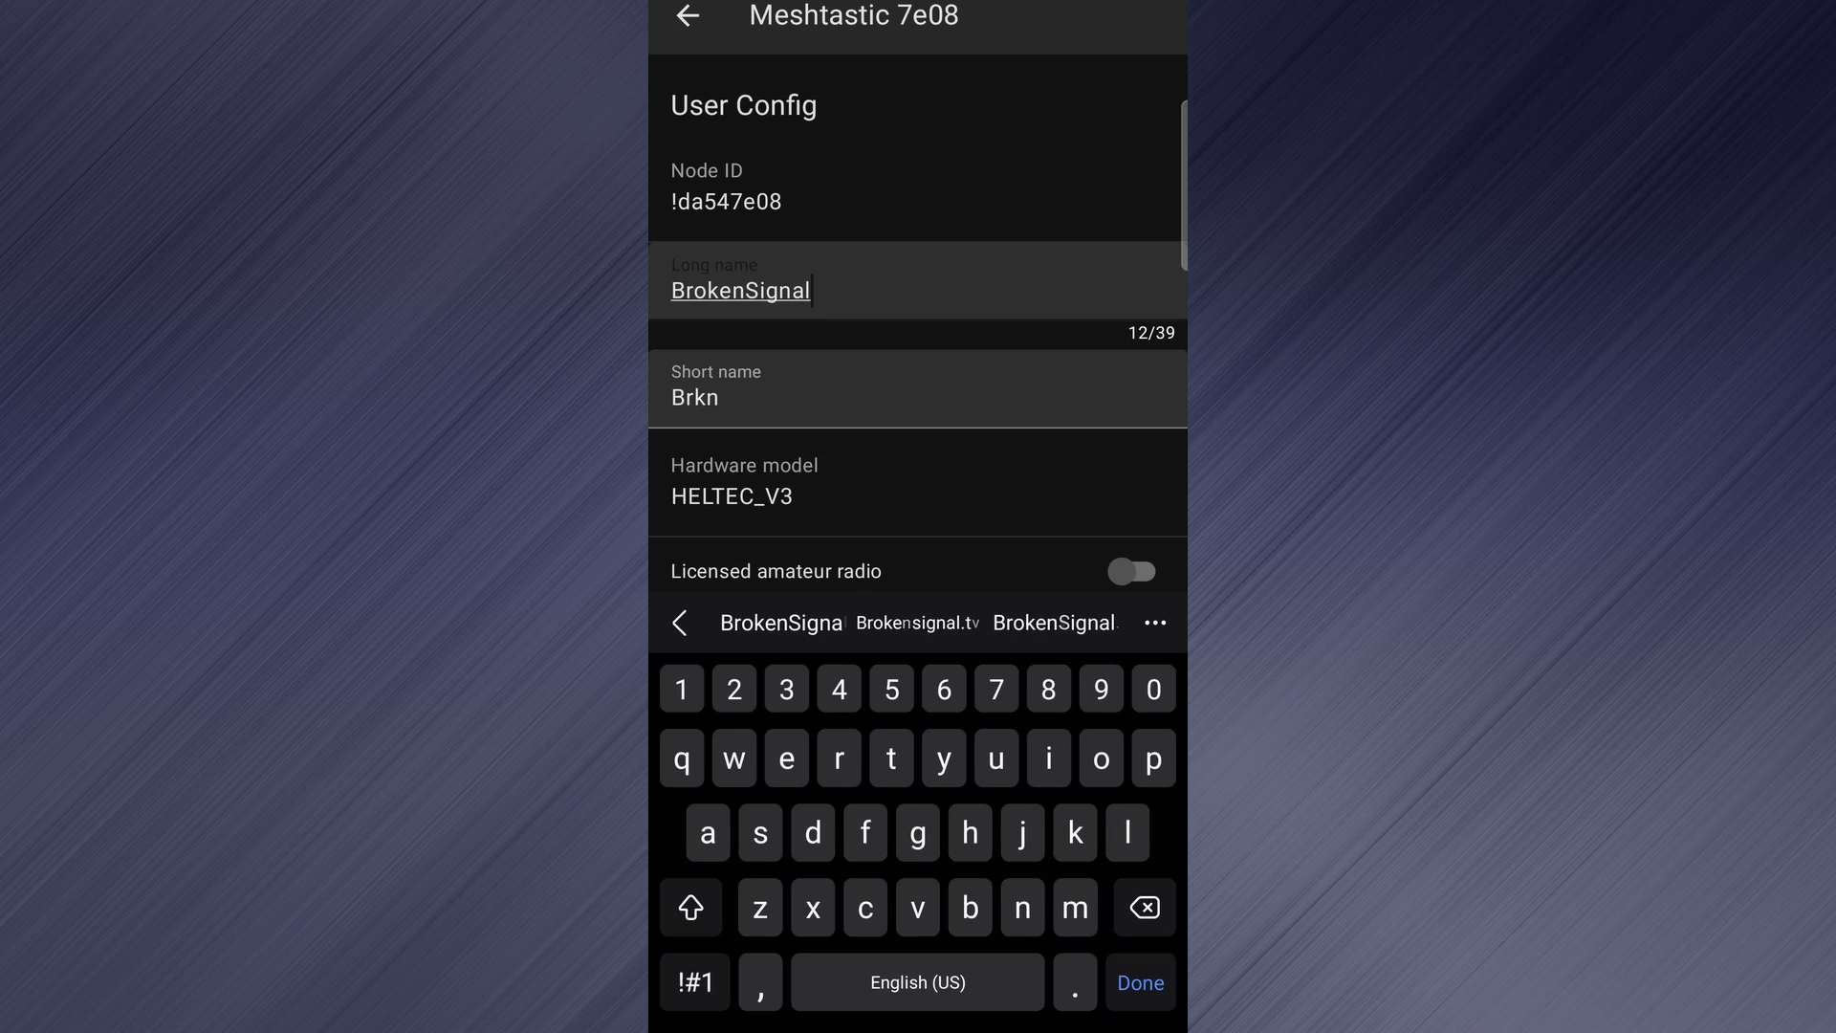
left_click_drag(970, 690, 966, 802)
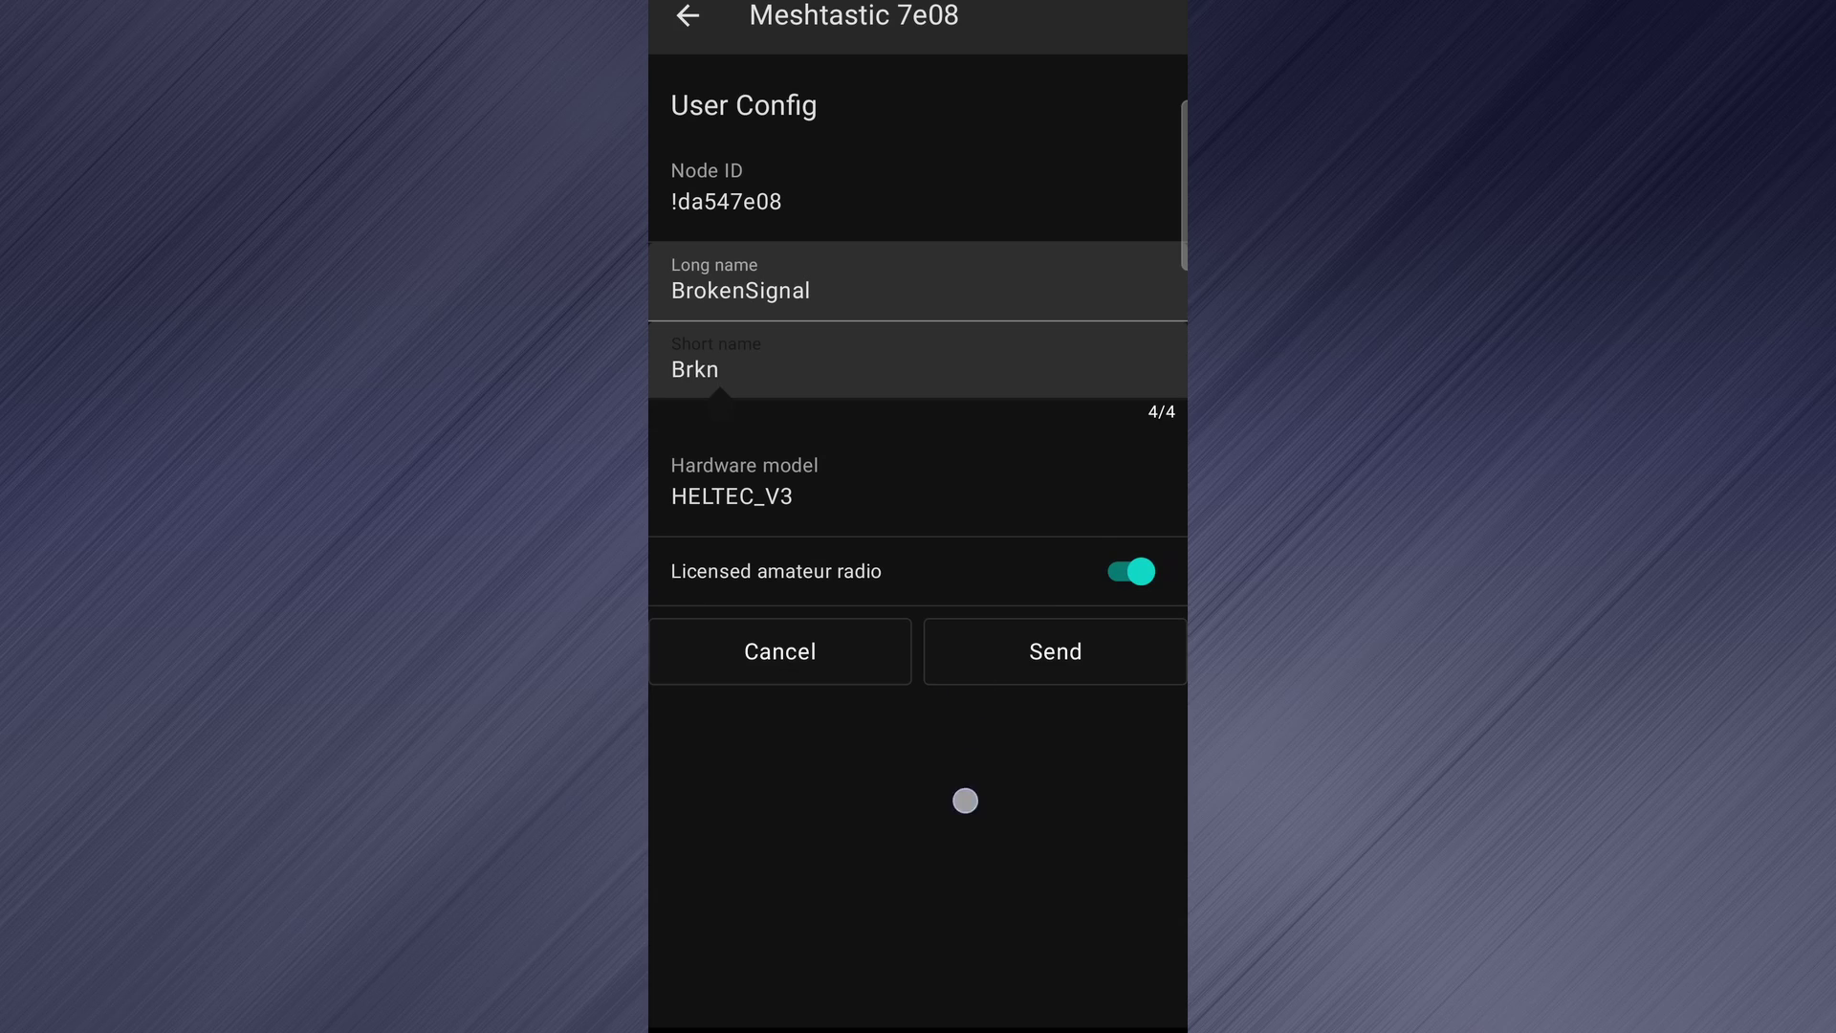
left_click(1099, 652)
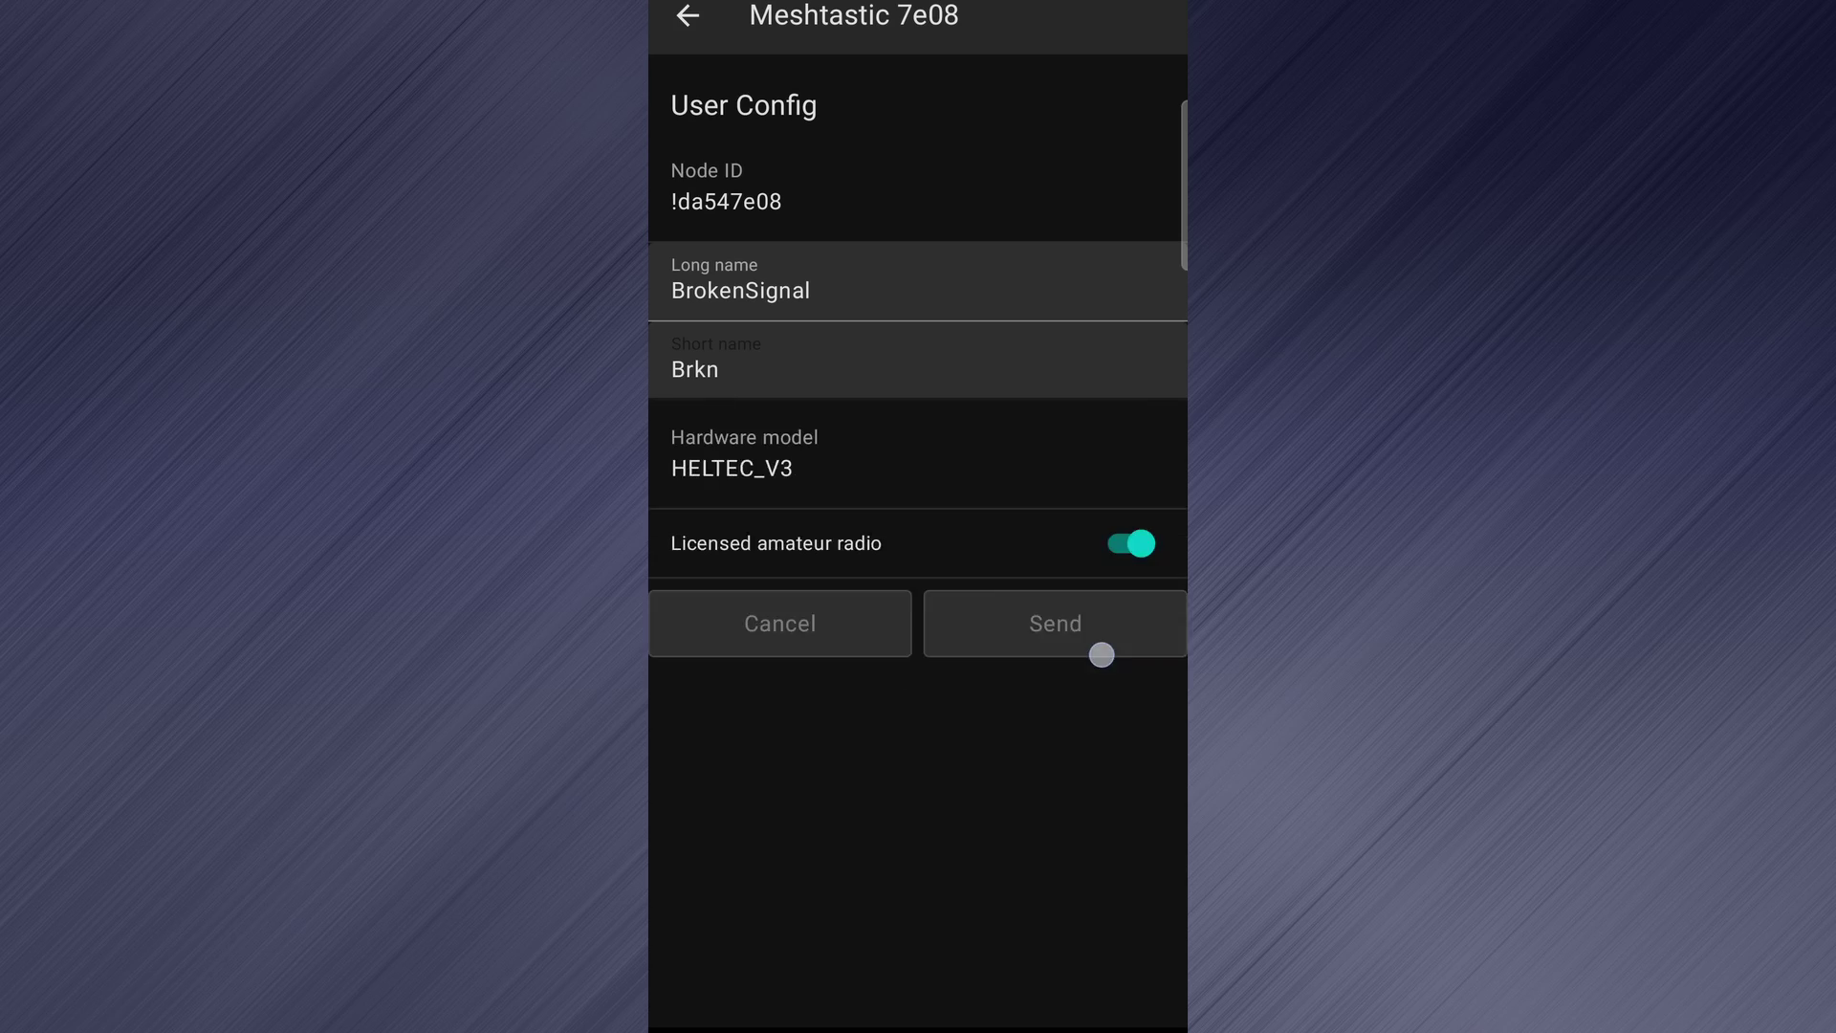